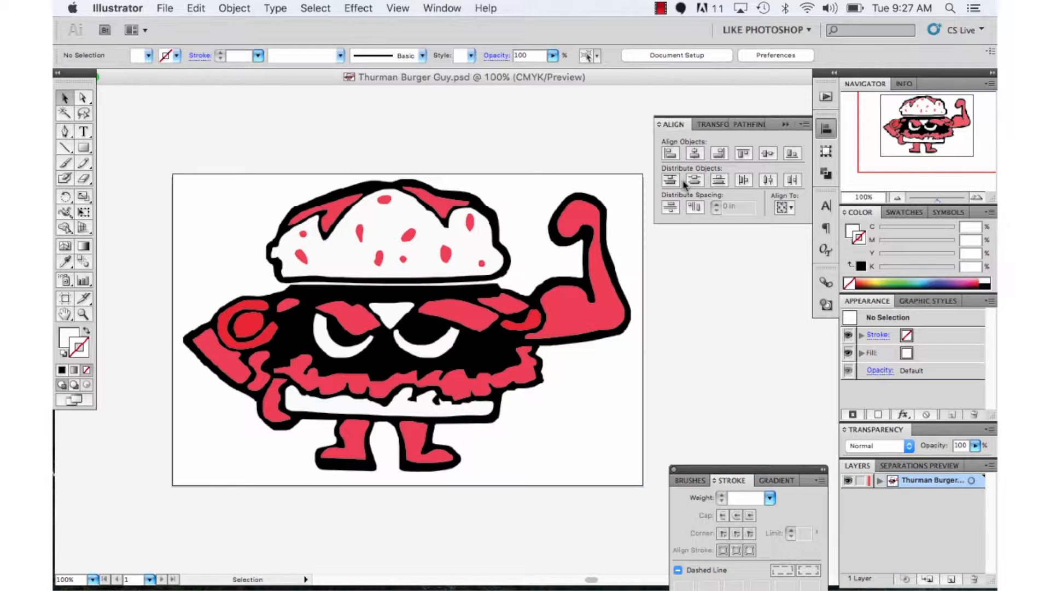
Select the placed burger image and examine the edges of its red and black areas at up to 2400% magnification
left_click(367, 329)
key("super+equal")
key("super+equal")
key("super+equal")
key("super+equal")
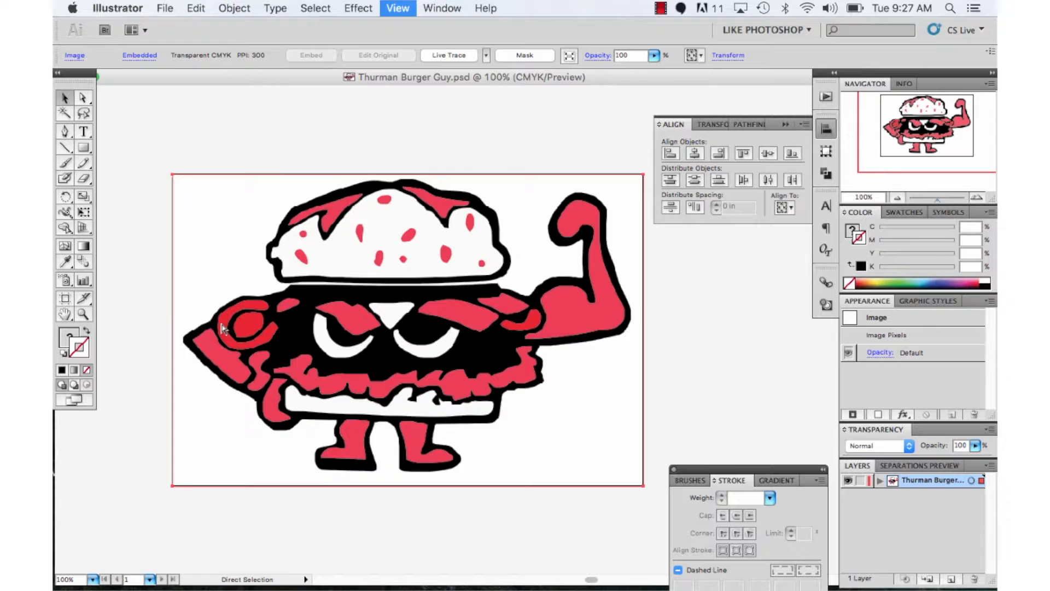
scroll(221, 327, "left", 10)
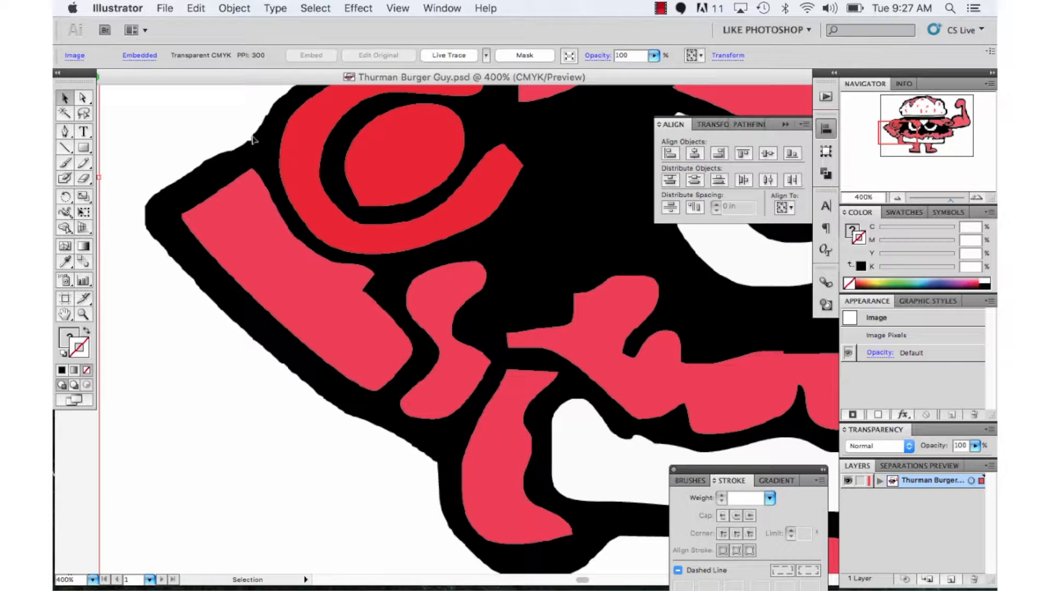
key("super+equal")
key("super+equal")
key("super+equal")
key("super+equal")
key("super+equal")
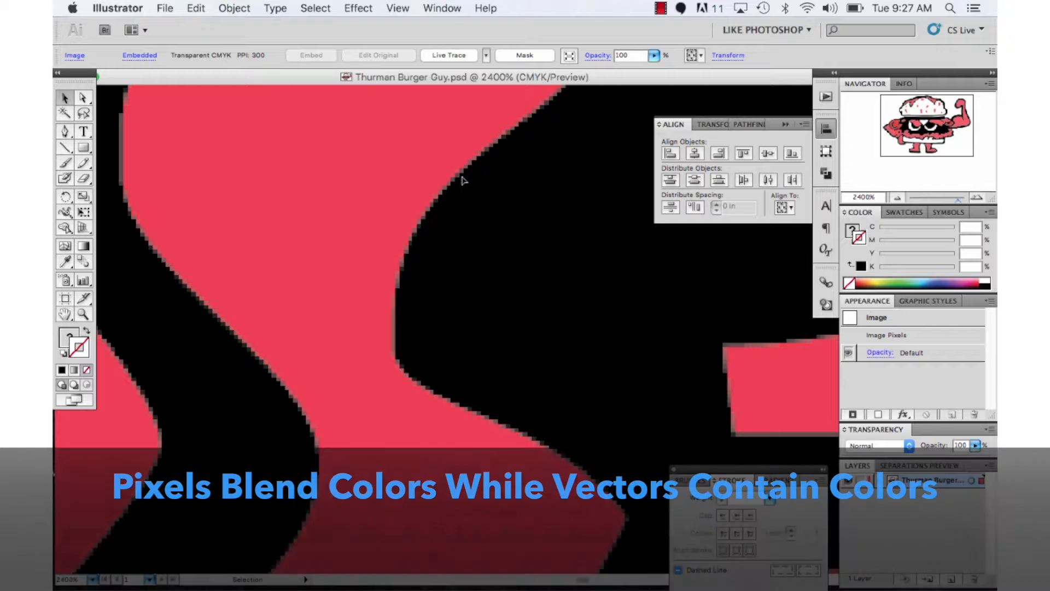
Look through the Live Trace presets available for the burger image without applying one
key("super+minus")
key("super+minus")
key("super+minus")
key("super+minus")
key("super+minus")
key("super+minus")
key("super+minus")
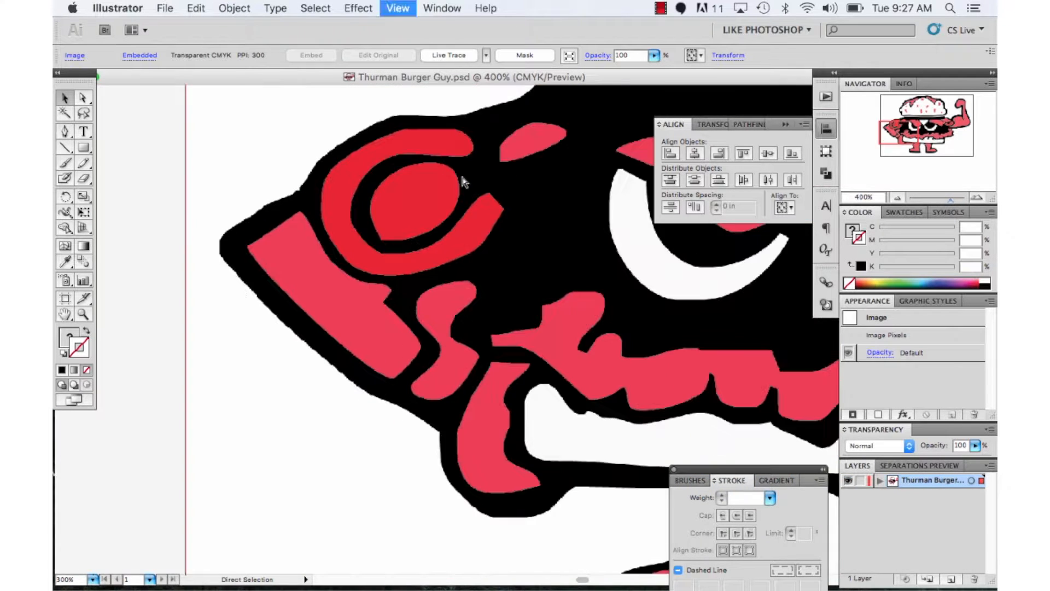
scroll(463, 76, "up", 5)
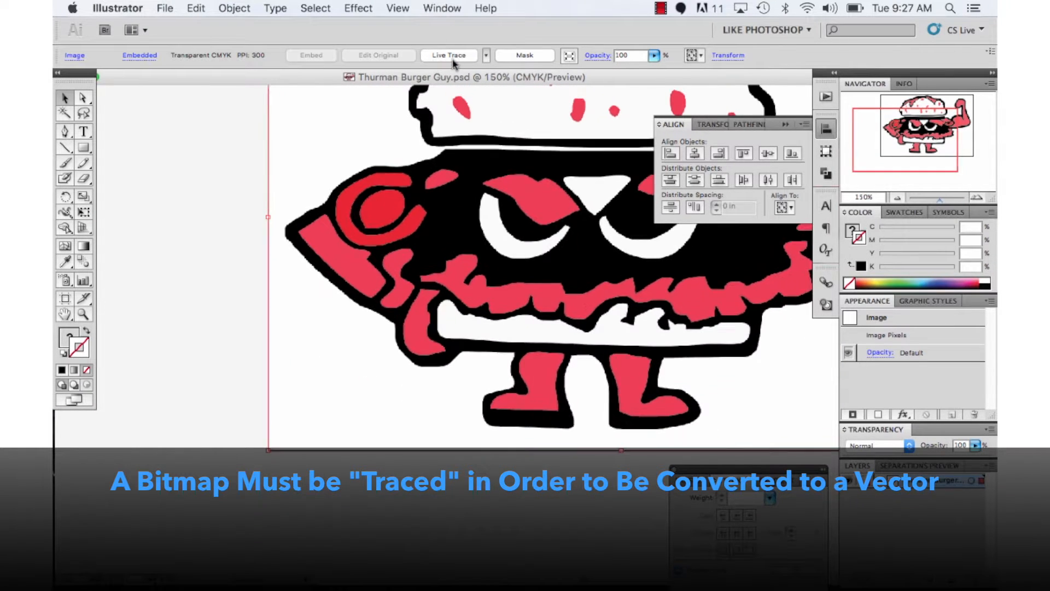
scroll(447, 204, "right", 8)
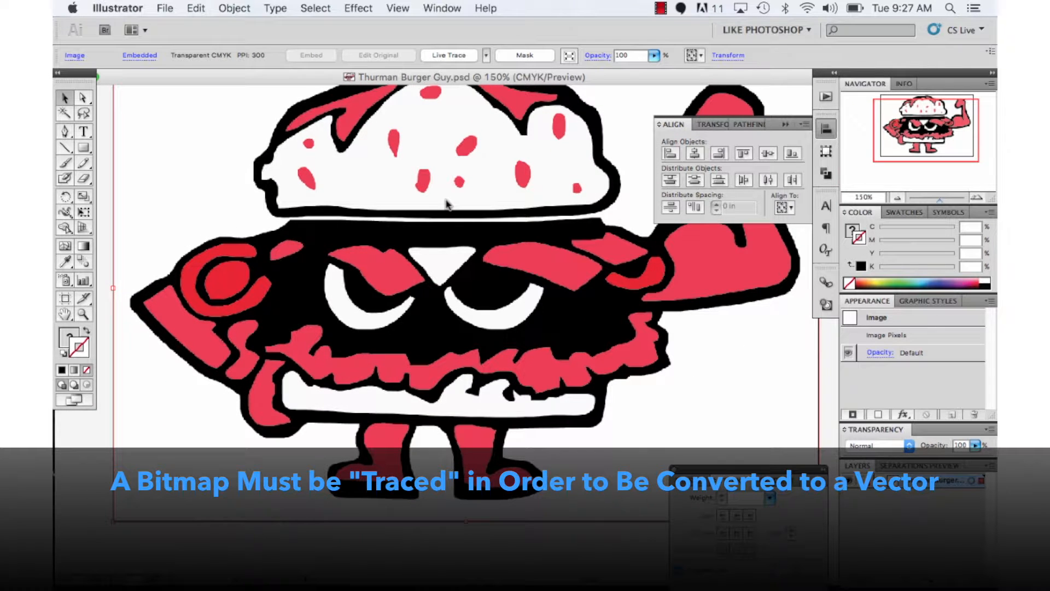
left_click(485, 57)
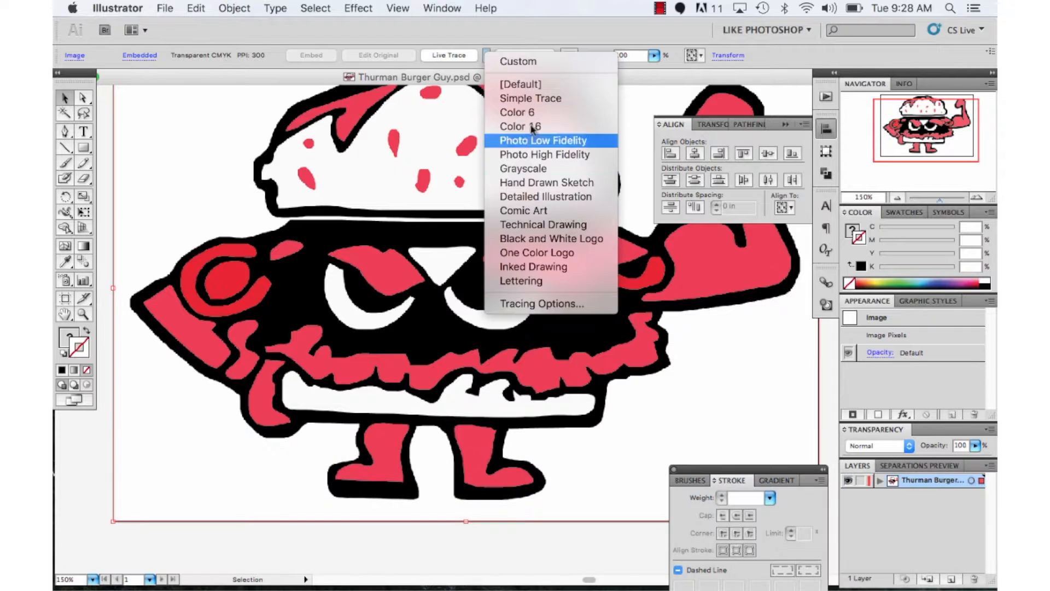
left_click(571, 65)
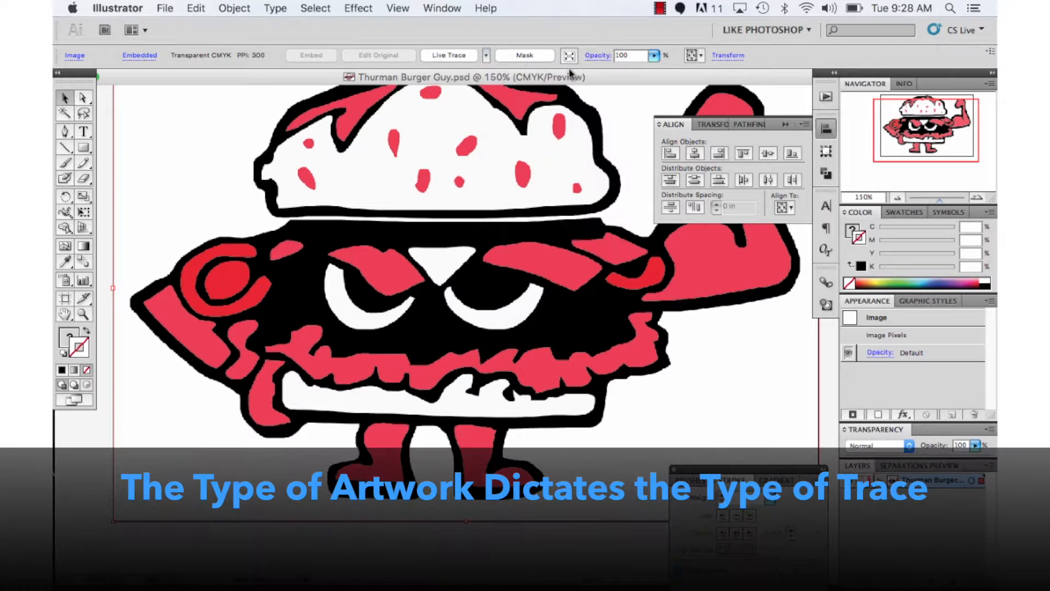
Review the Tracing Options for the burger image and dismiss them without tracing
left_click(486, 55)
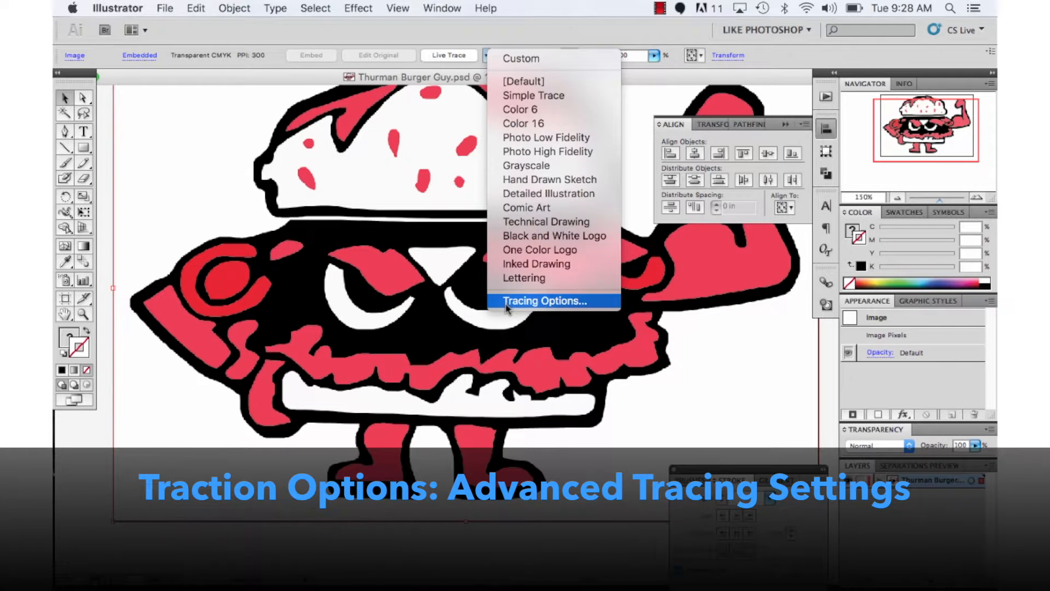
left_click(506, 301)
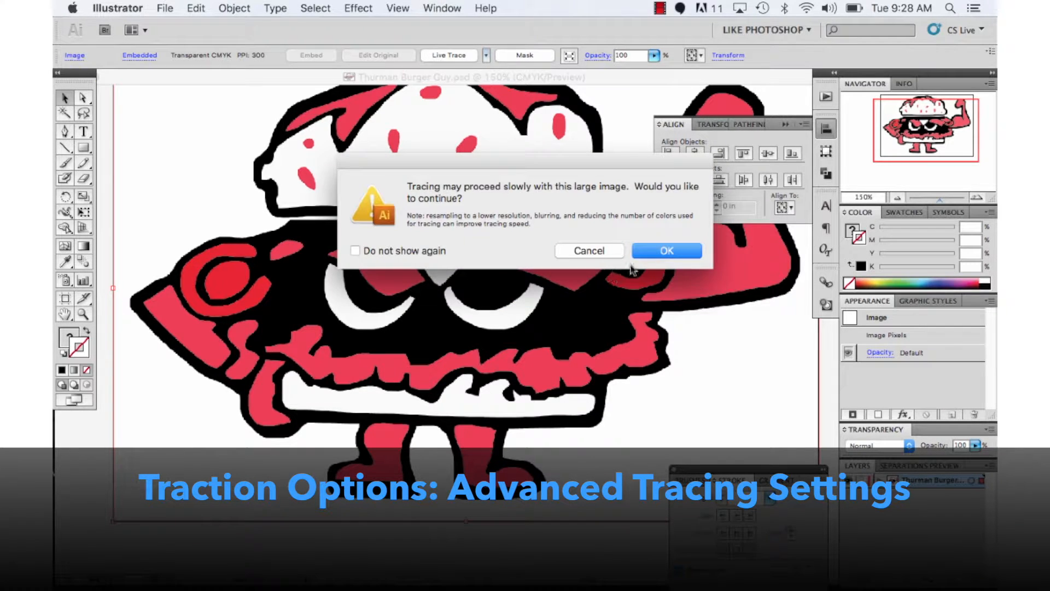
left_click(651, 251)
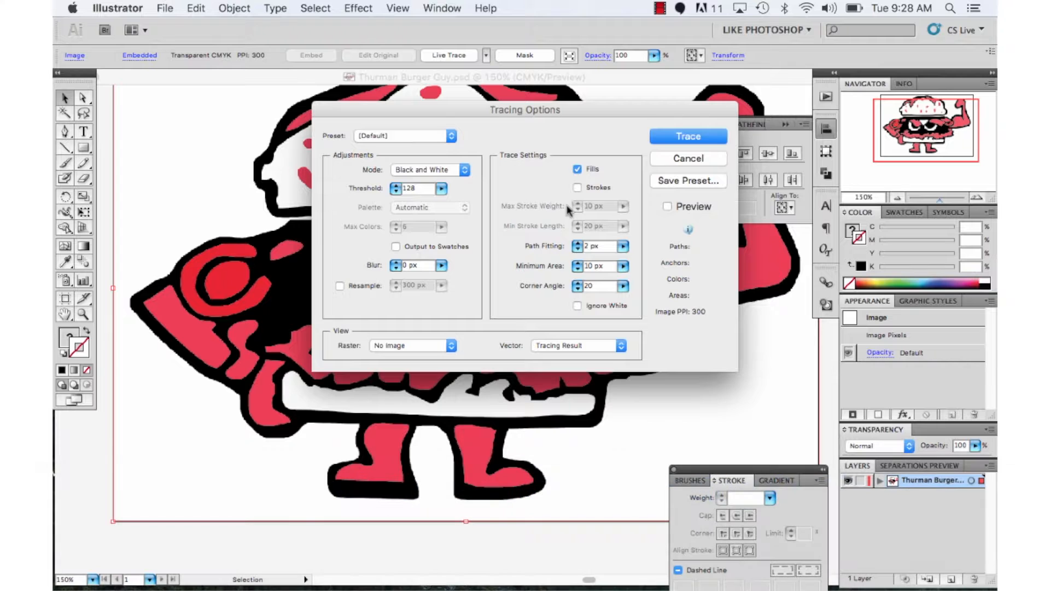
left_click(722, 160)
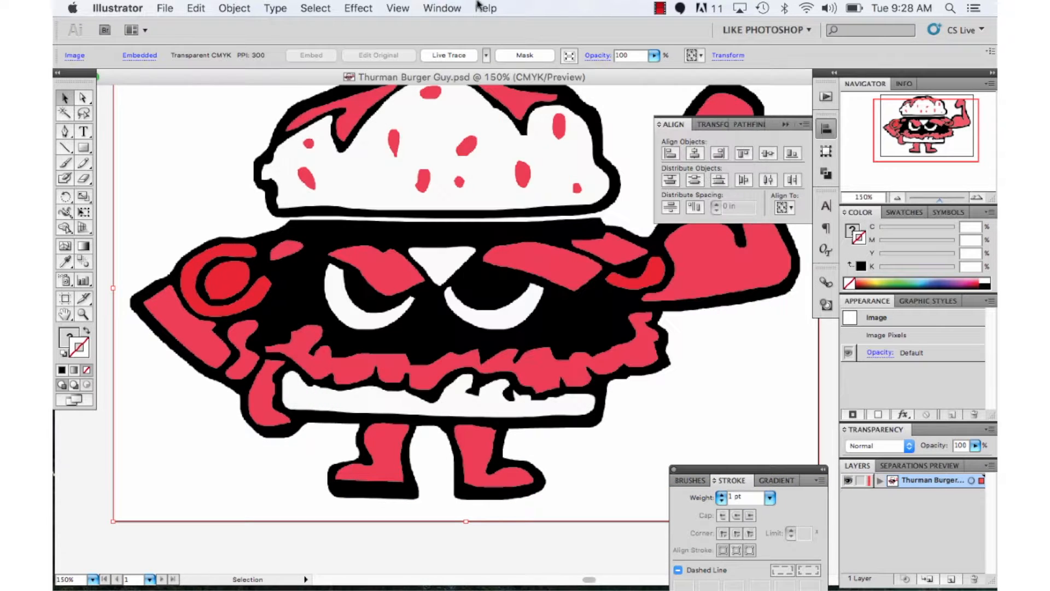
Trace the burger image with the Color 6 Live Trace preset, accepting the large image size
left_click(486, 56)
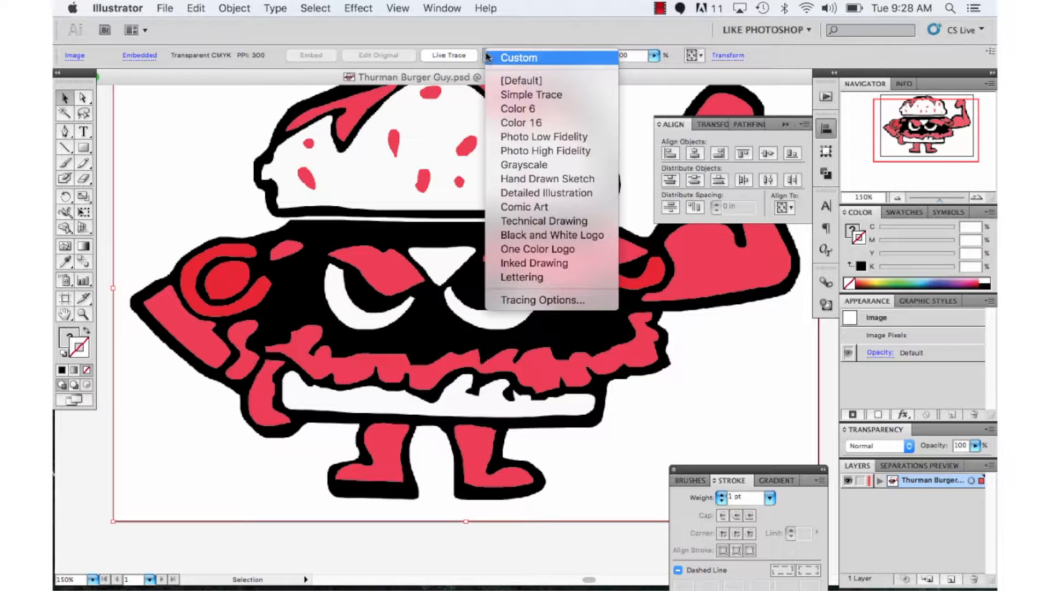
left_click(502, 109)
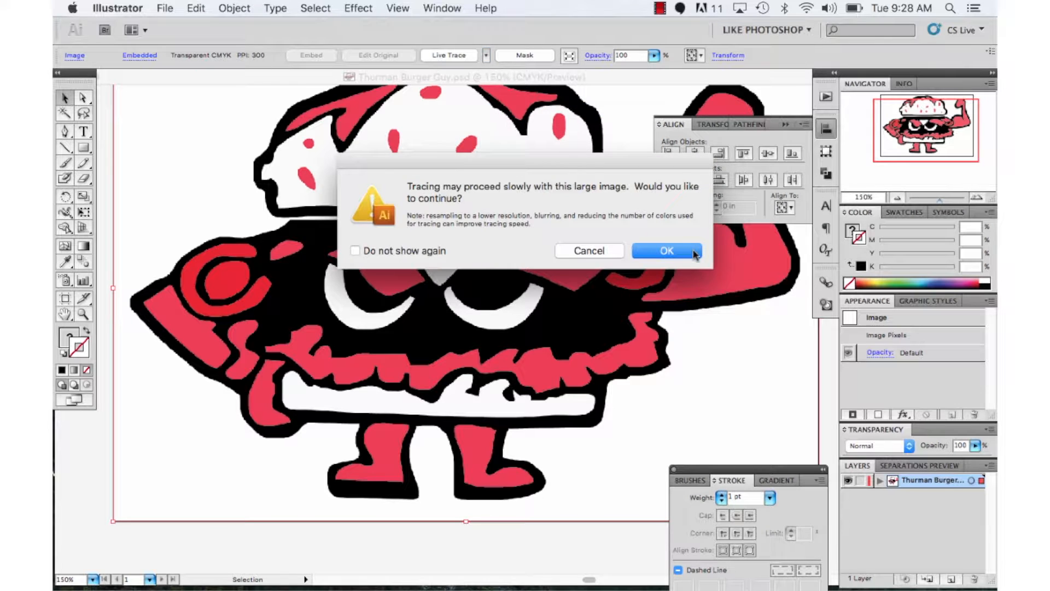
left_click(693, 255)
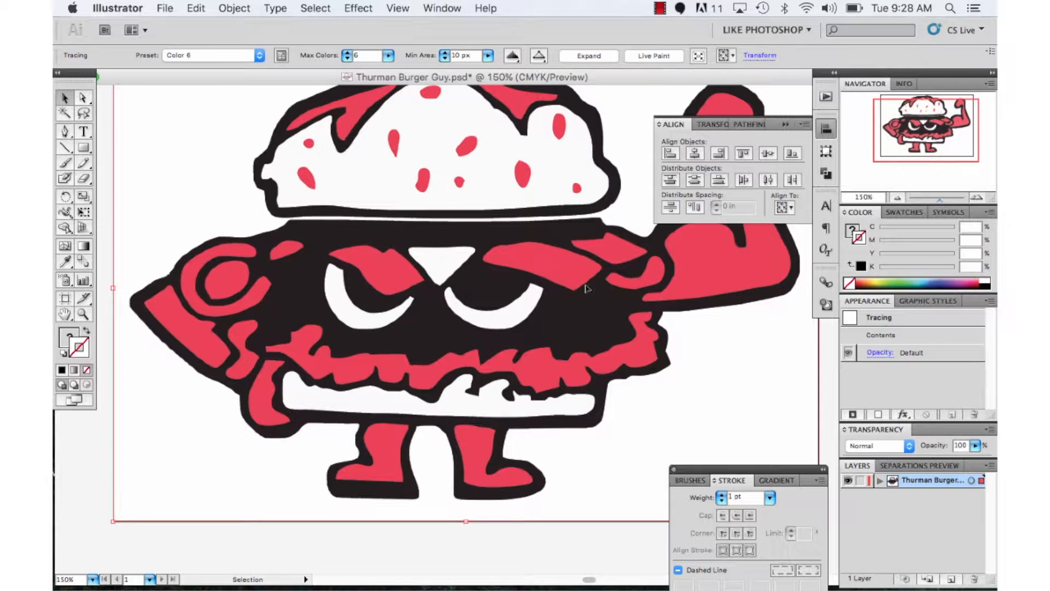
Examine the traced lines and curves of the burger artwork up close around the mouth
key("super+equal")
key("super+equal")
key("super+equal")
key("super+equal")
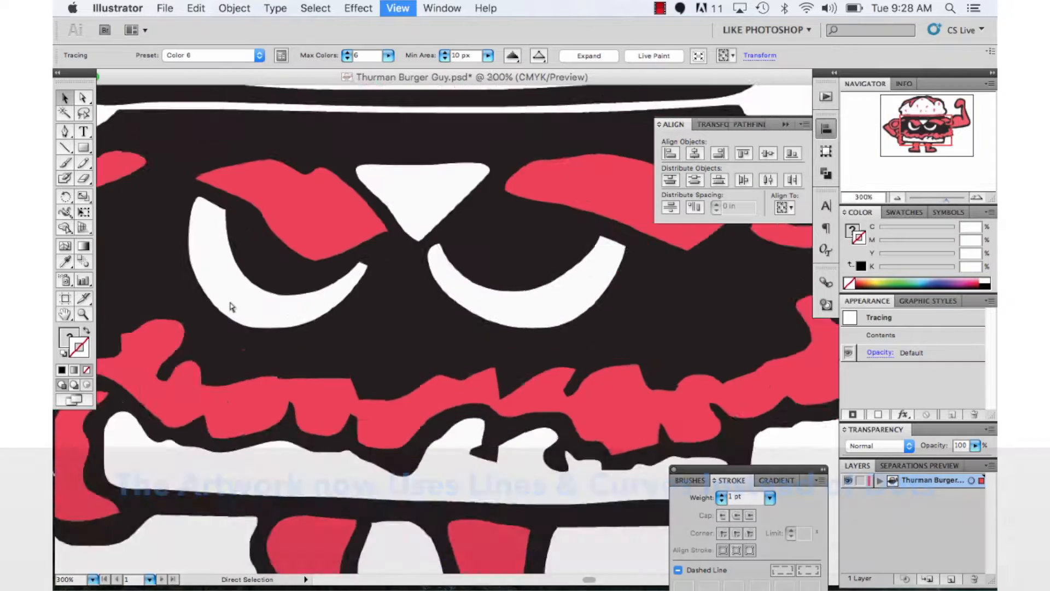
key("super+equal")
key("super+equal")
key("super+equal")
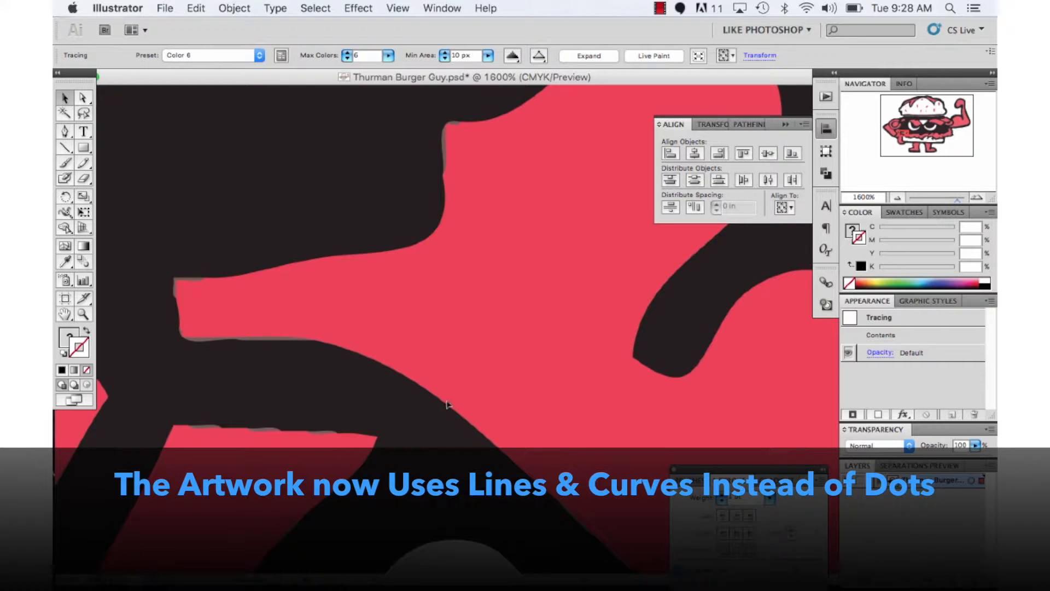
key("super+minus")
key("super+minus")
key("super+minus")
key("super+minus")
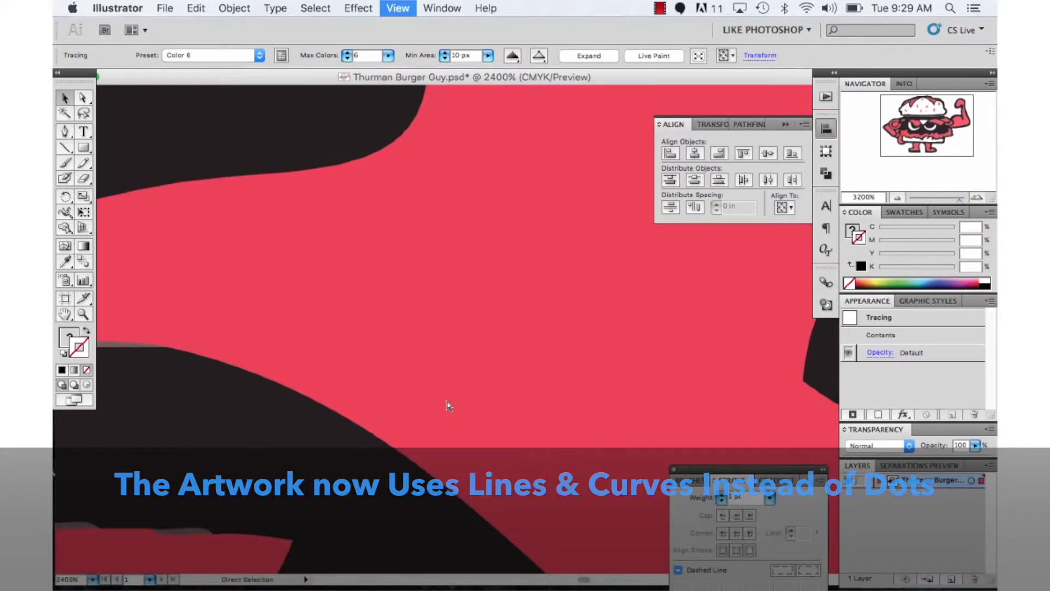
key("super+minus")
key("super+minus")
key("super+minus")
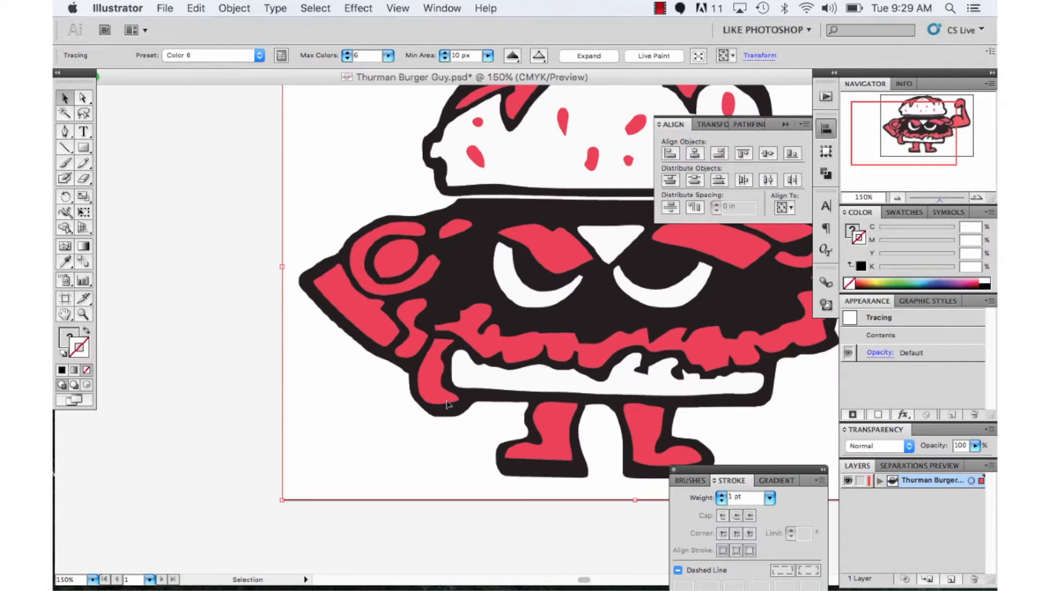
Expand the traced burger artwork into editable vector paths
key("super+minus")
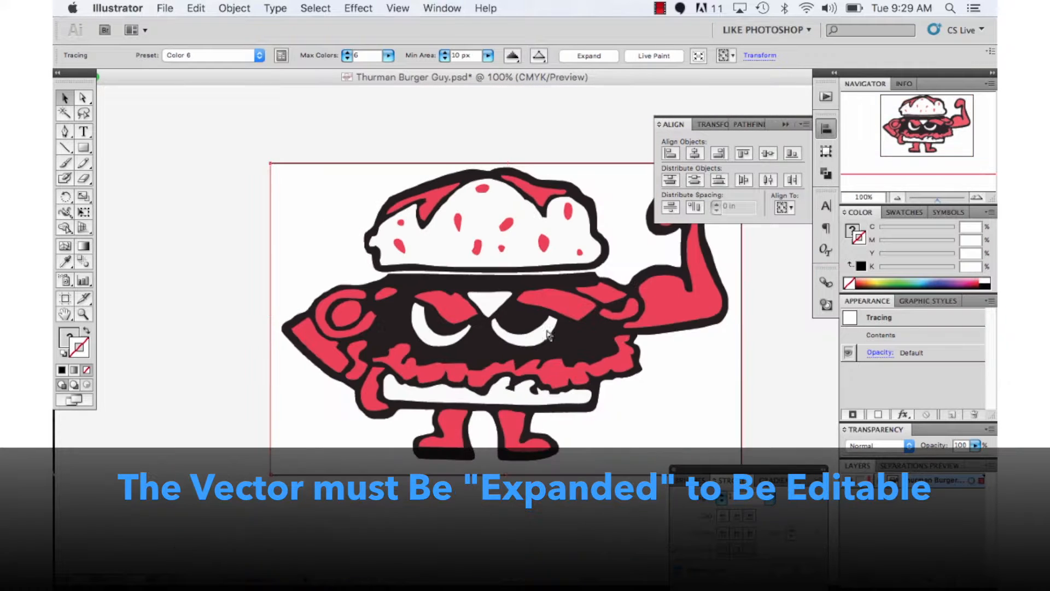
scroll(520, 332, "right", 5)
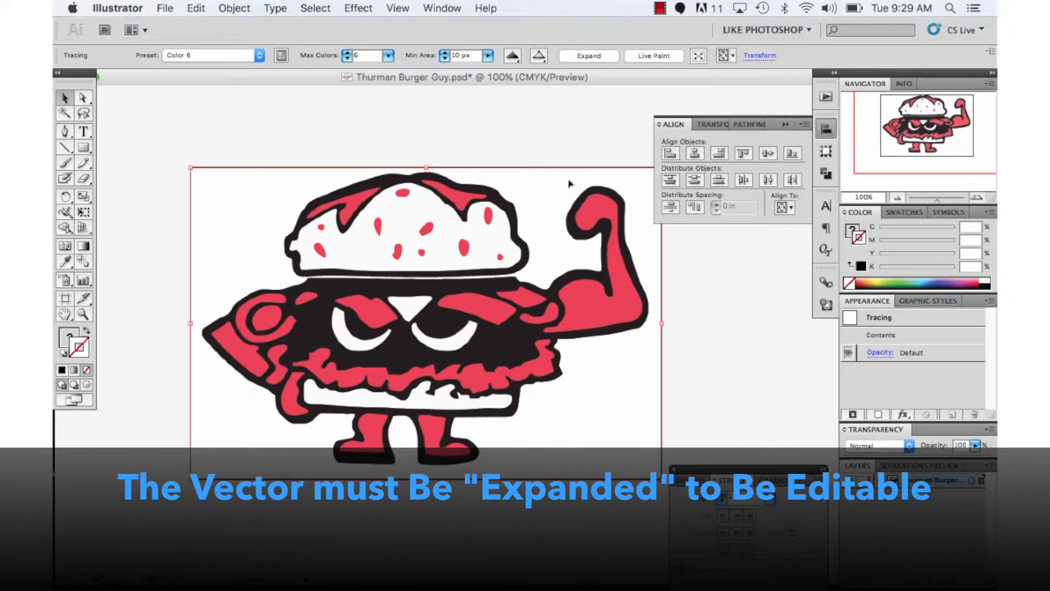
left_click(588, 56)
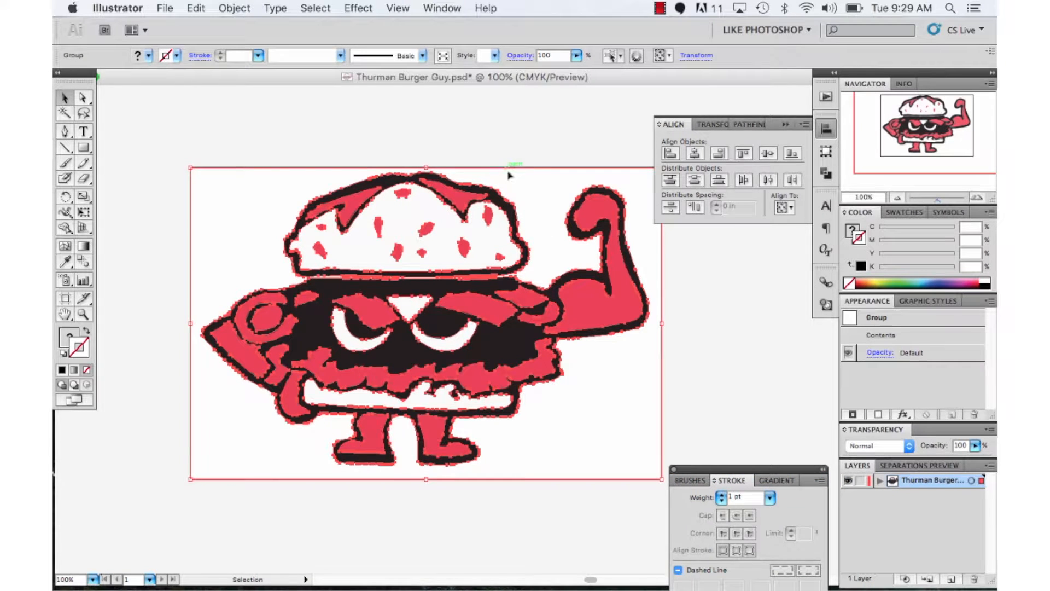
Isolate the expanded burger group, then select and deselect the red shape on the right side of the top bun
key("super+equal")
key("super+equal")
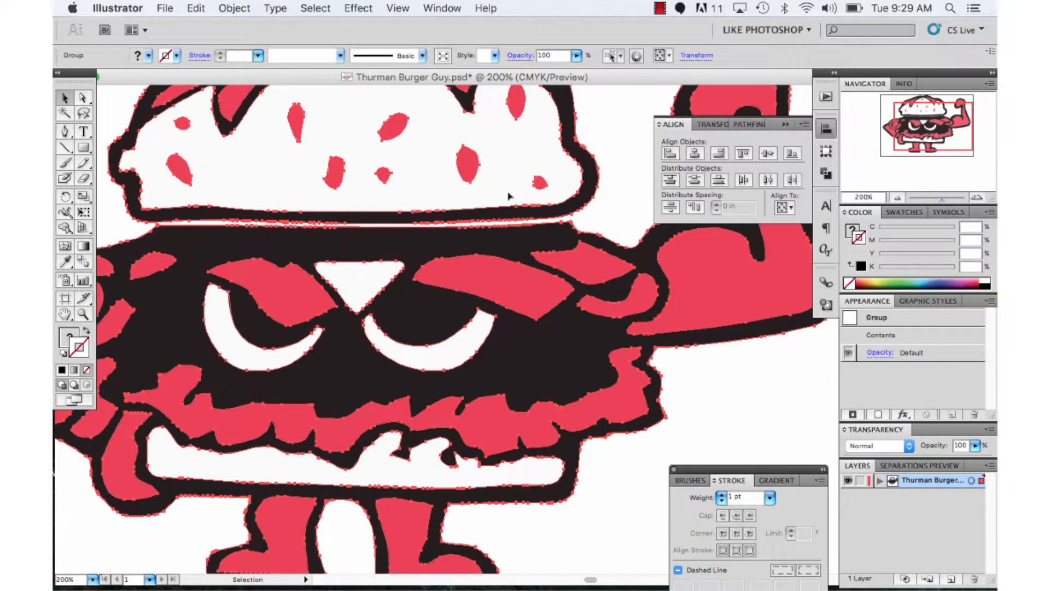
double_click(644, 156)
scroll(629, 147, "up", 7)
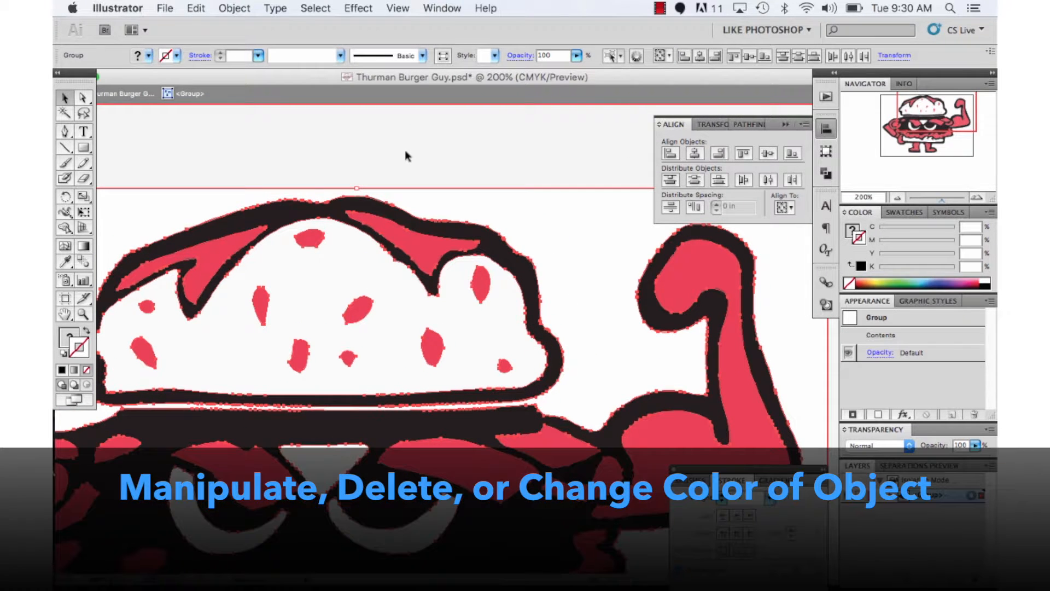
left_click(405, 151)
left_click(424, 258)
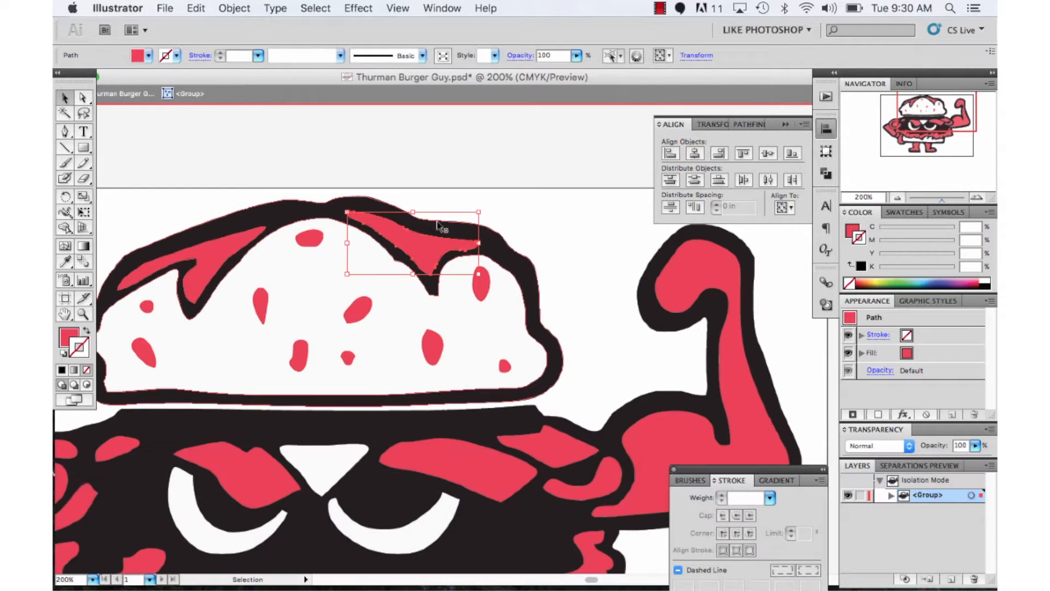
key("a")
key("v")
left_click(544, 162)
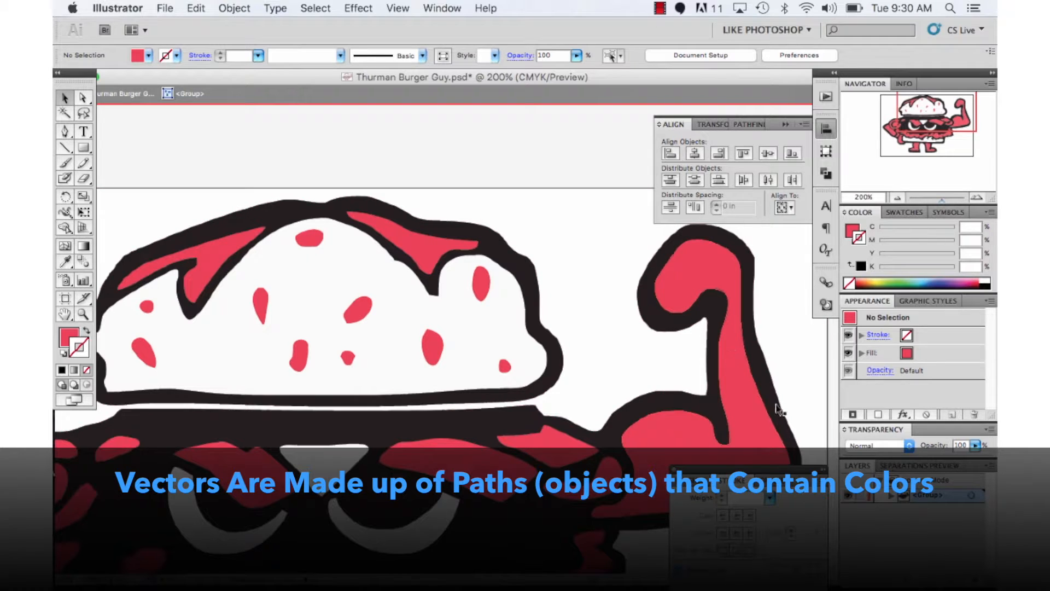
Unfold the isolated group's layer, browse the paths it contains, and fold it up again
left_click(891, 496)
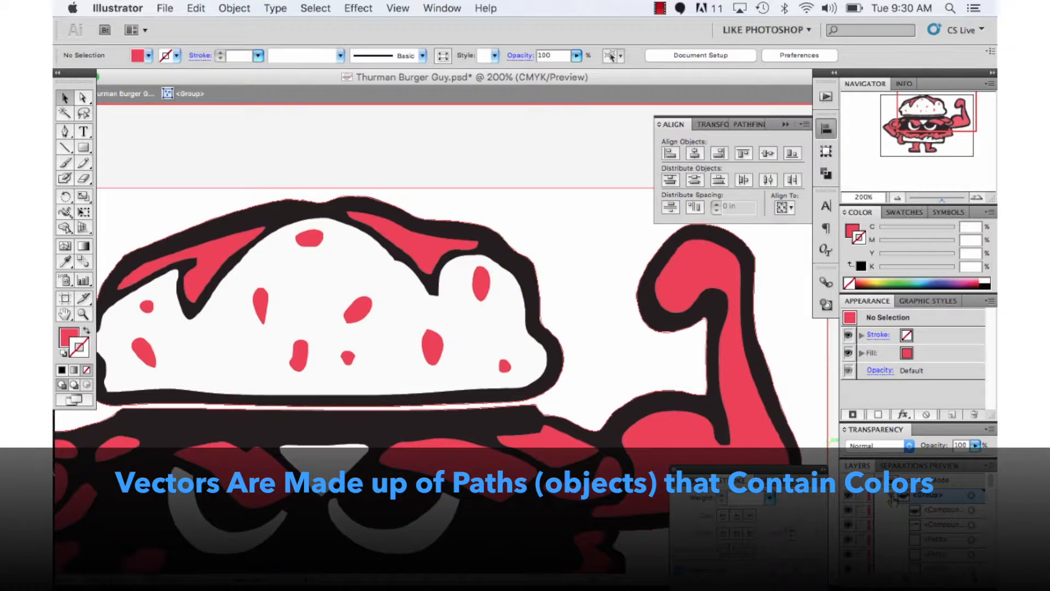
scroll(929, 503, "down", 3)
left_click(944, 513)
scroll(940, 557, "down", 3)
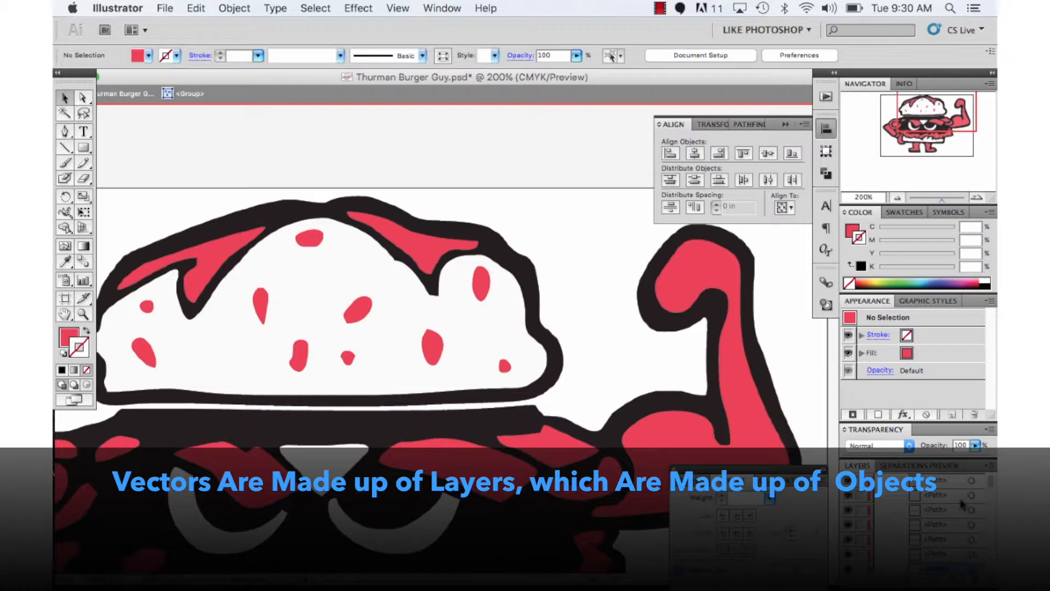
left_click(890, 496)
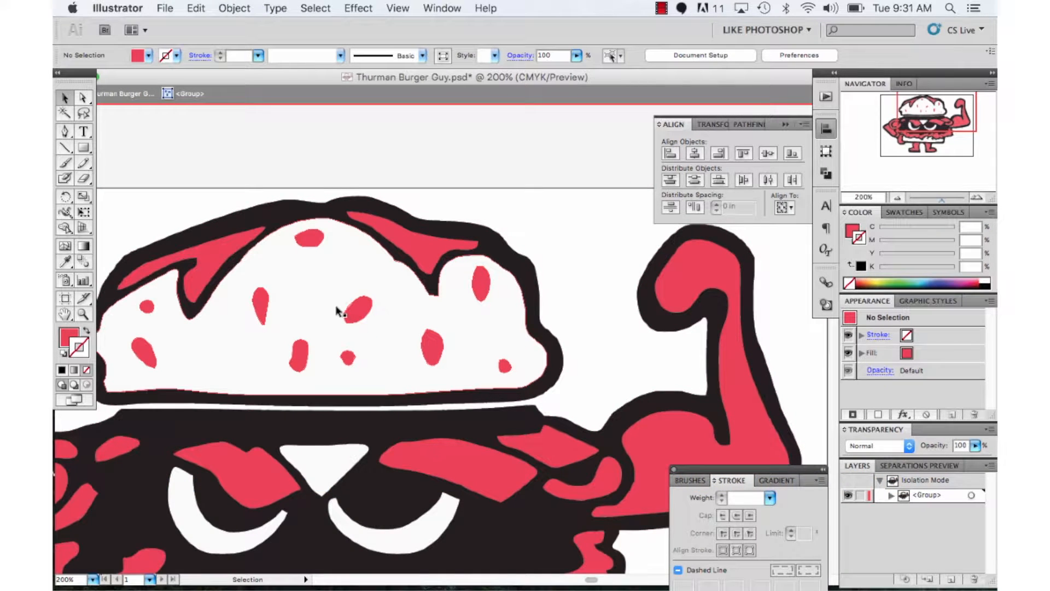
Show the whole burger figure and choose the Like Photoshop workspace
key("super+minus")
key("super+minus")
key("super+minus")
scroll(183, 206, "down", 3)
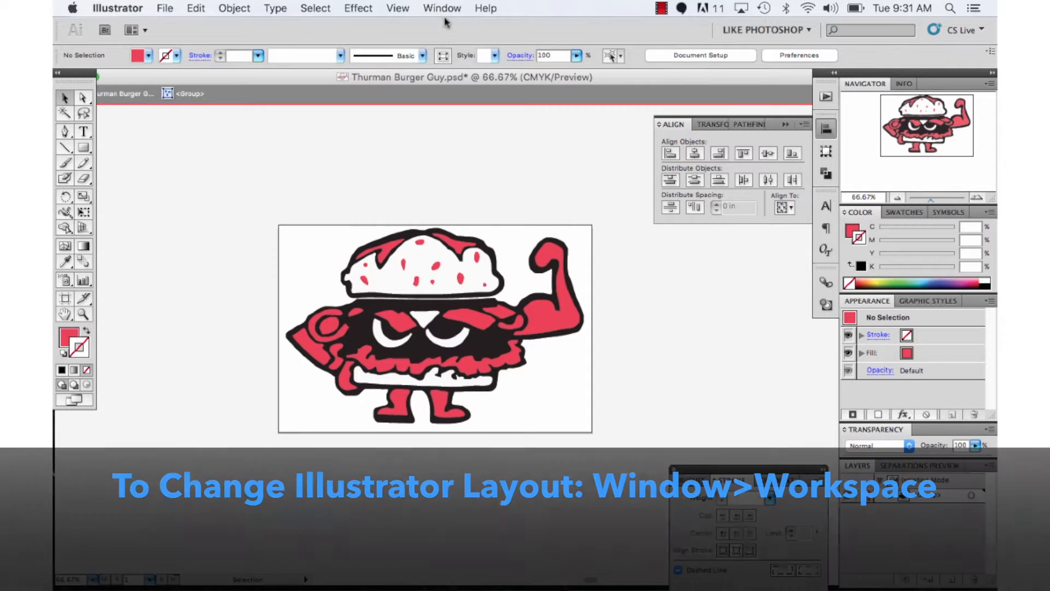
left_click(444, 8)
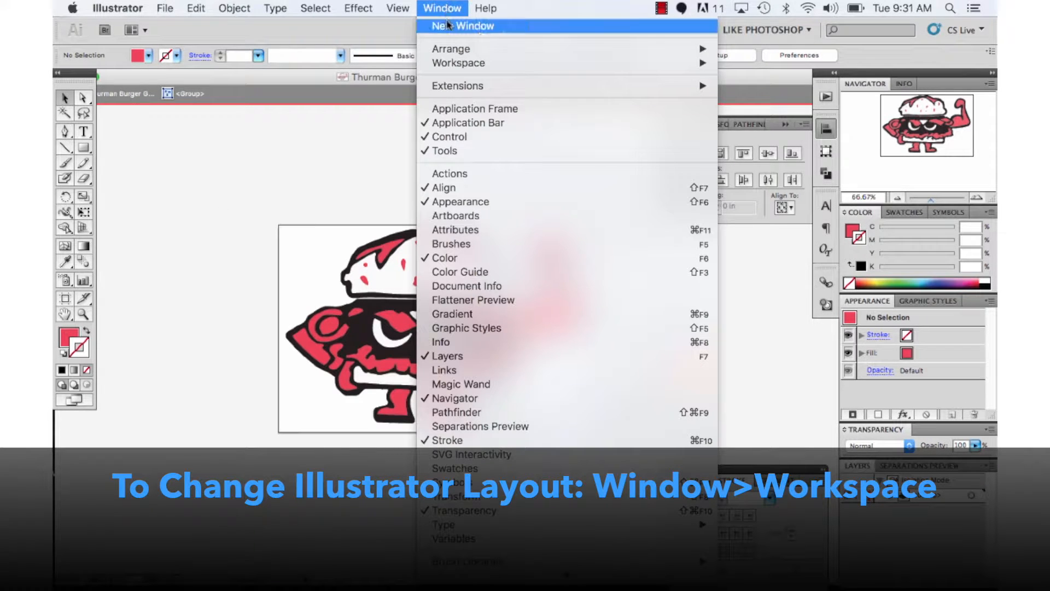
mouse_move(458, 66)
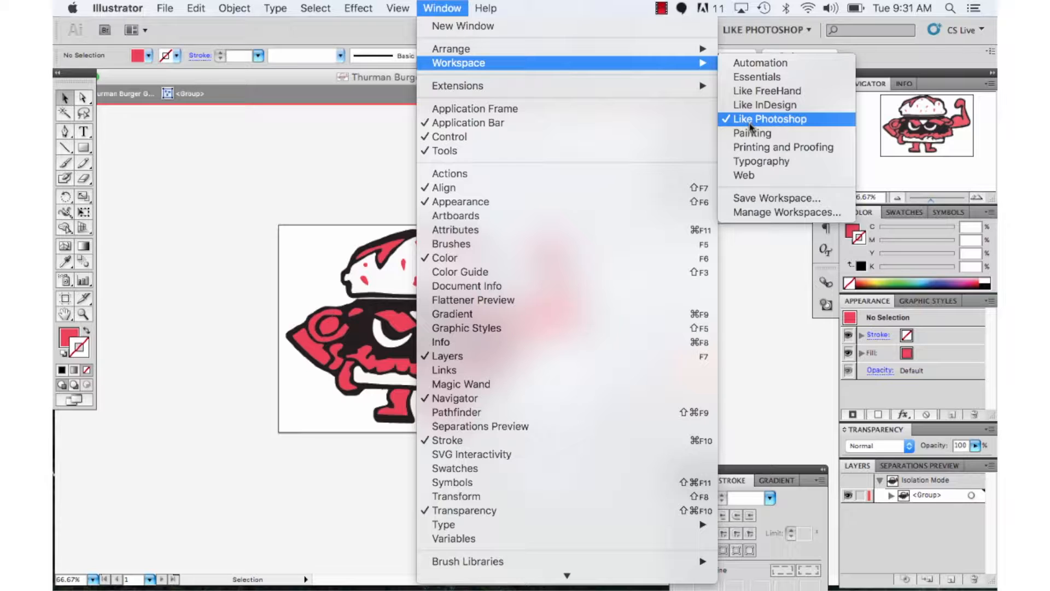
left_click(750, 121)
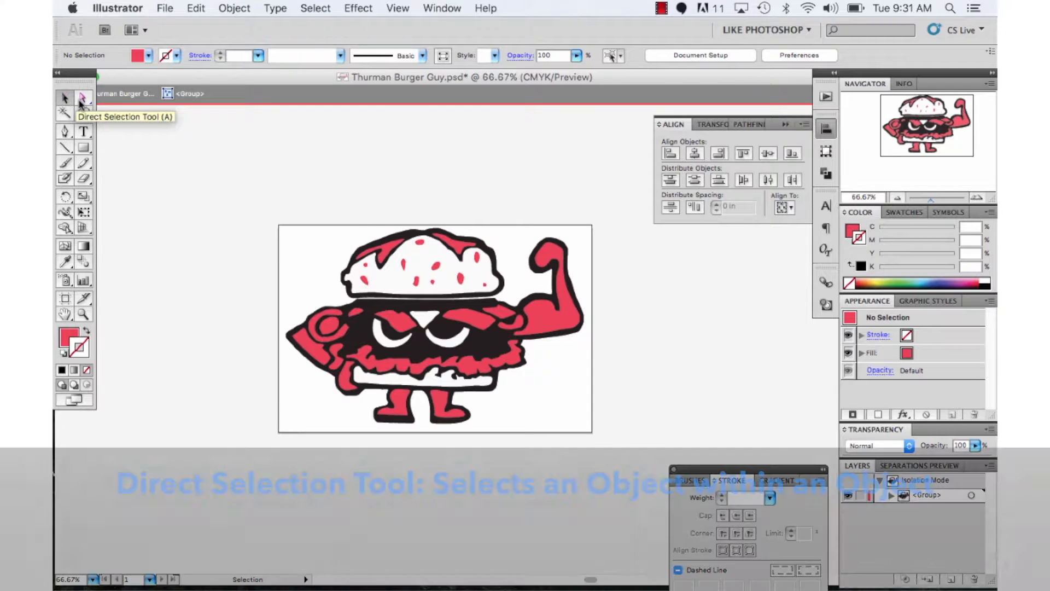
Select the red shape on the left side of the top bun with the Direct Selection tool
left_click(81, 99)
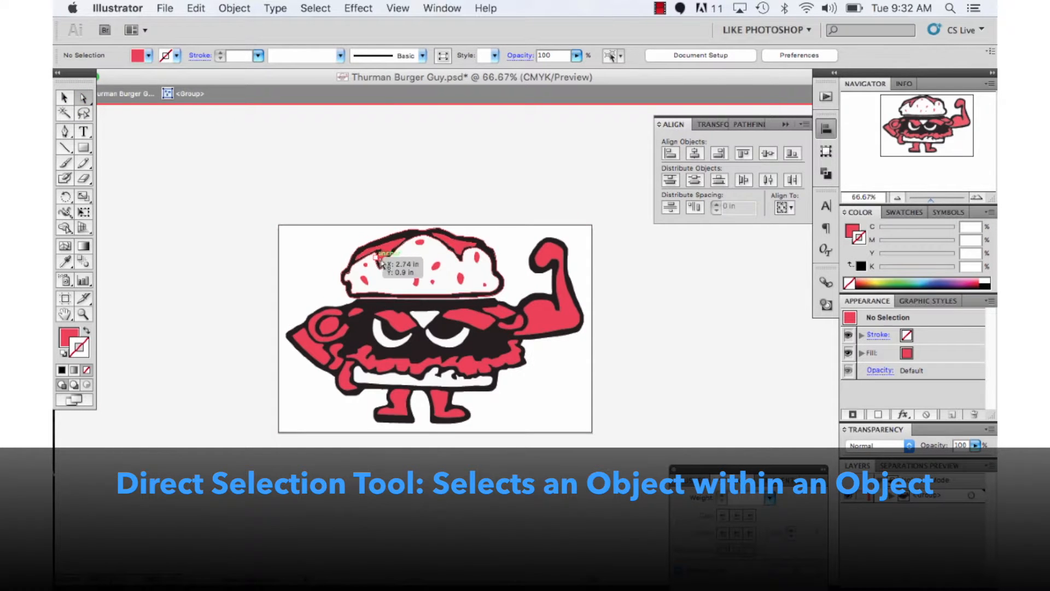
left_click(388, 252)
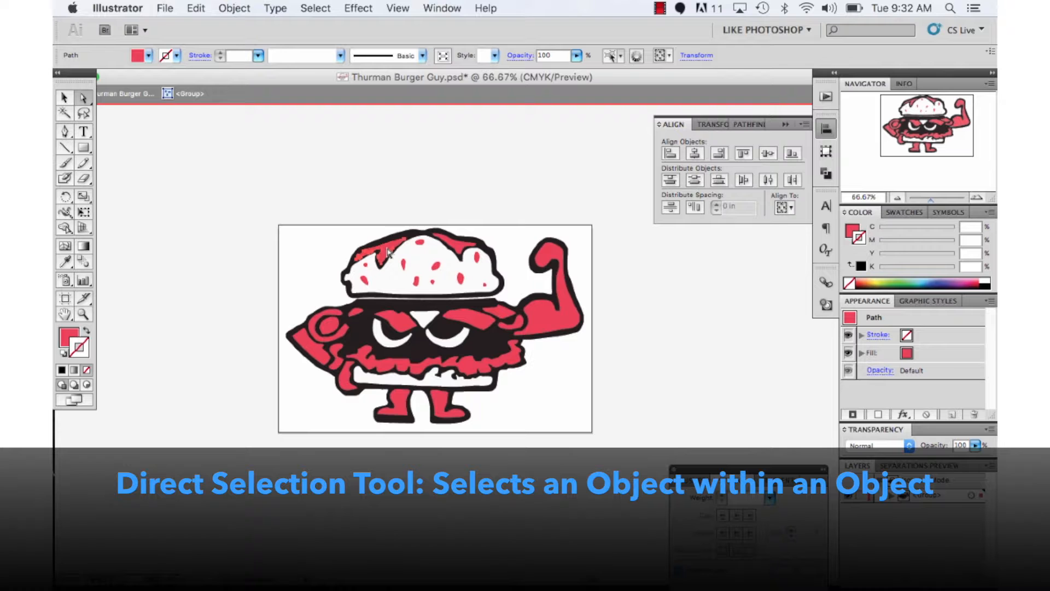
Deselect the bun shape and select all the red areas of the burger with the Magic Wand tool
left_click(64, 97)
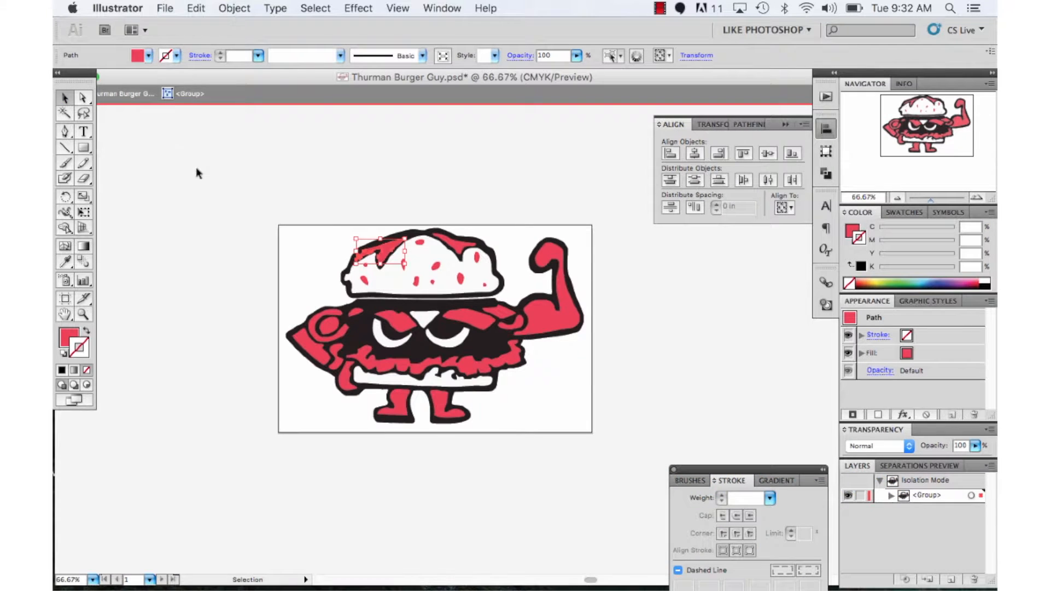
left_click(197, 172)
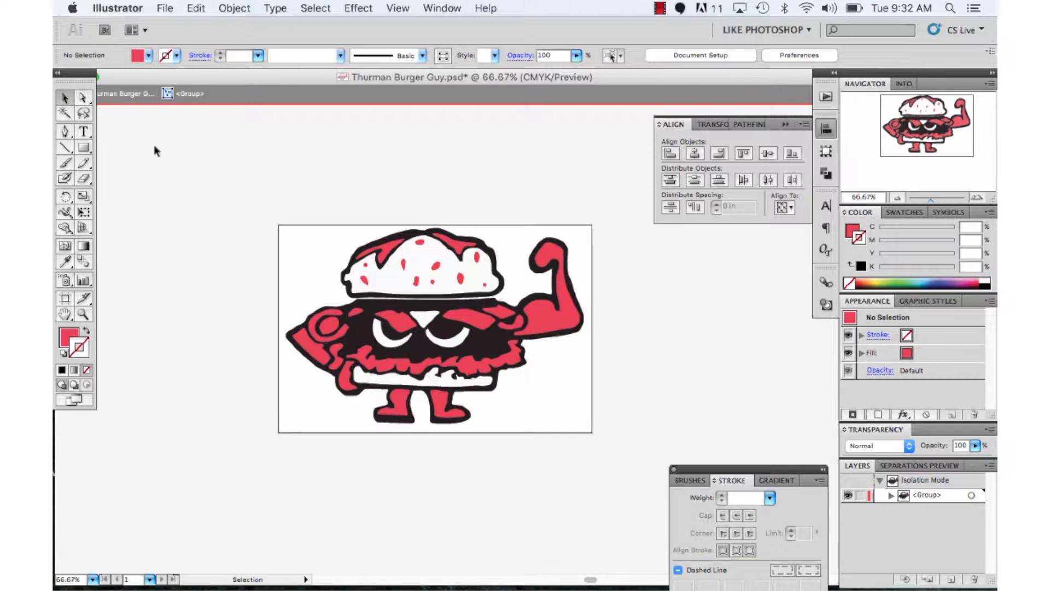
left_click(64, 115)
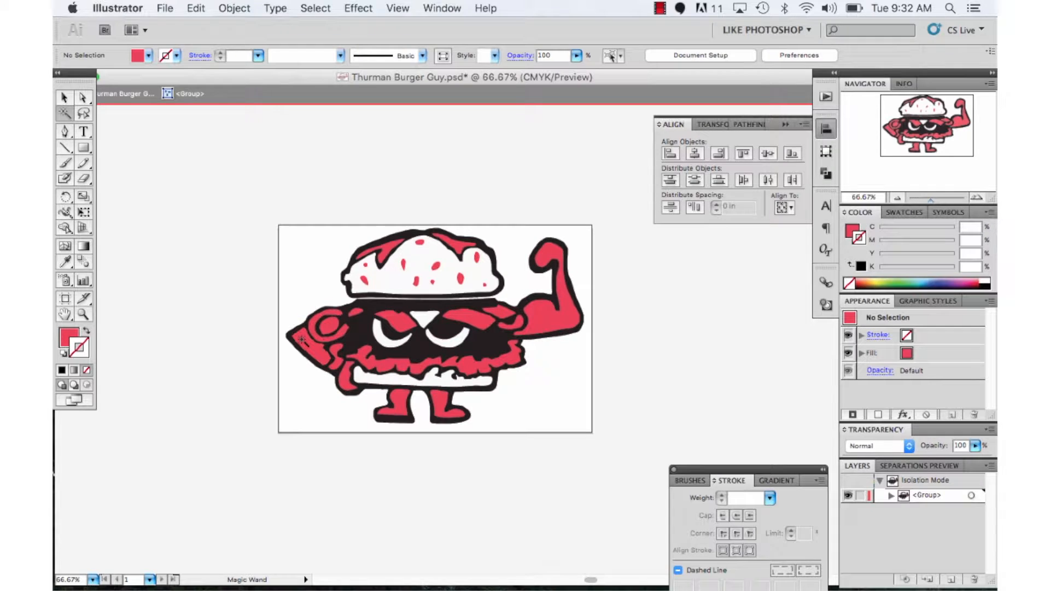
left_click(301, 340)
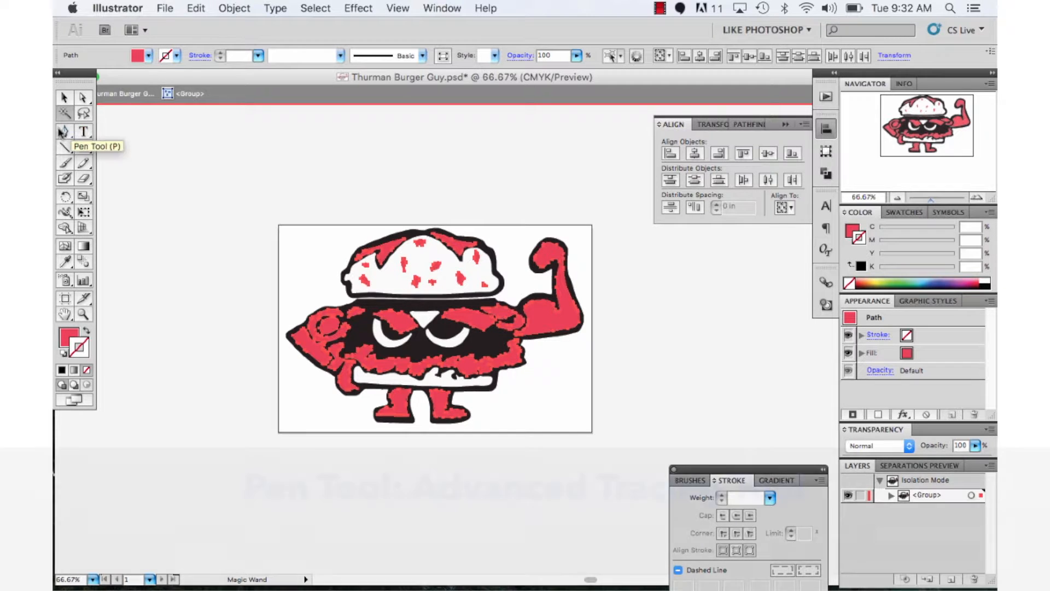
Draw a straight two-point path across the upper-left corner of the artboard with the Pen tool
left_click(64, 132)
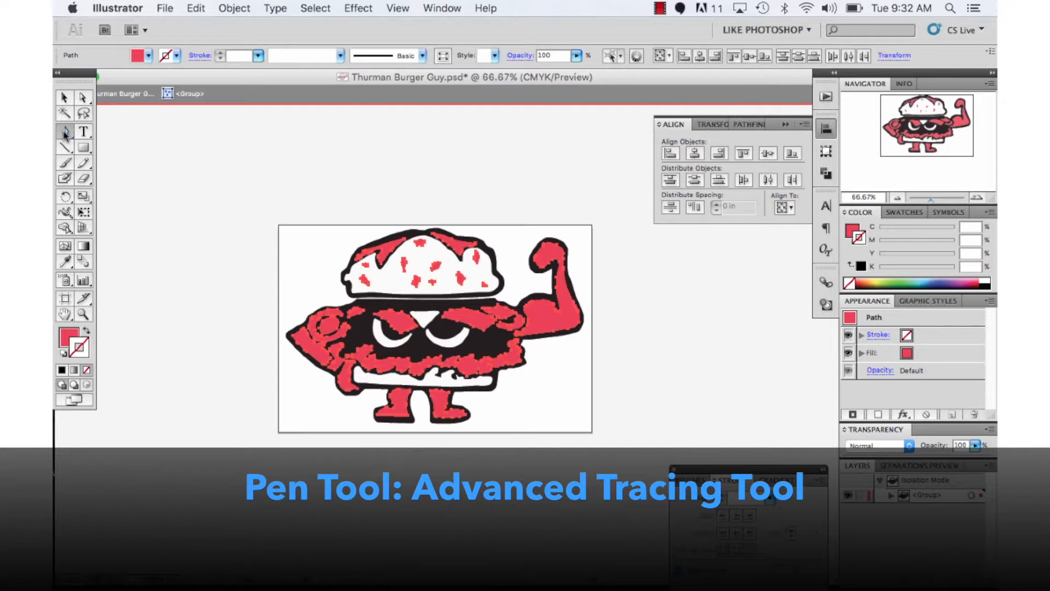
left_click(65, 133)
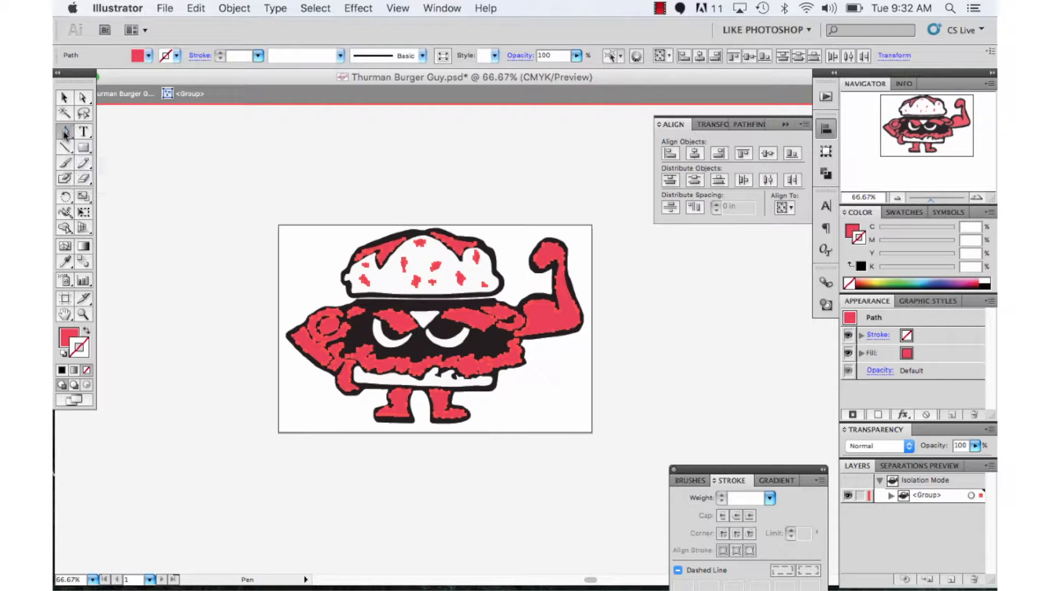
left_click(340, 135)
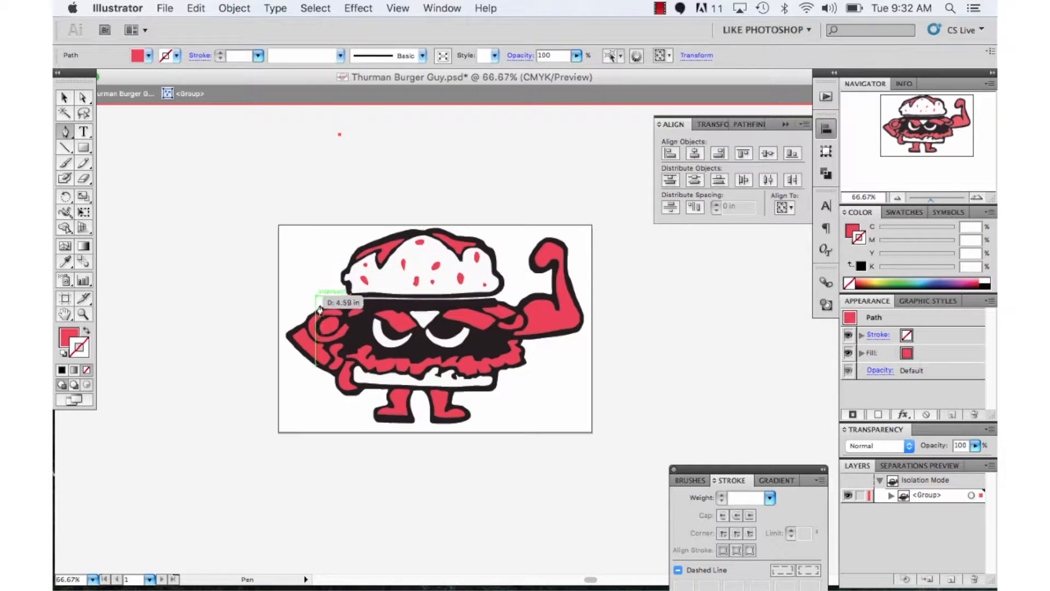
left_click(305, 353)
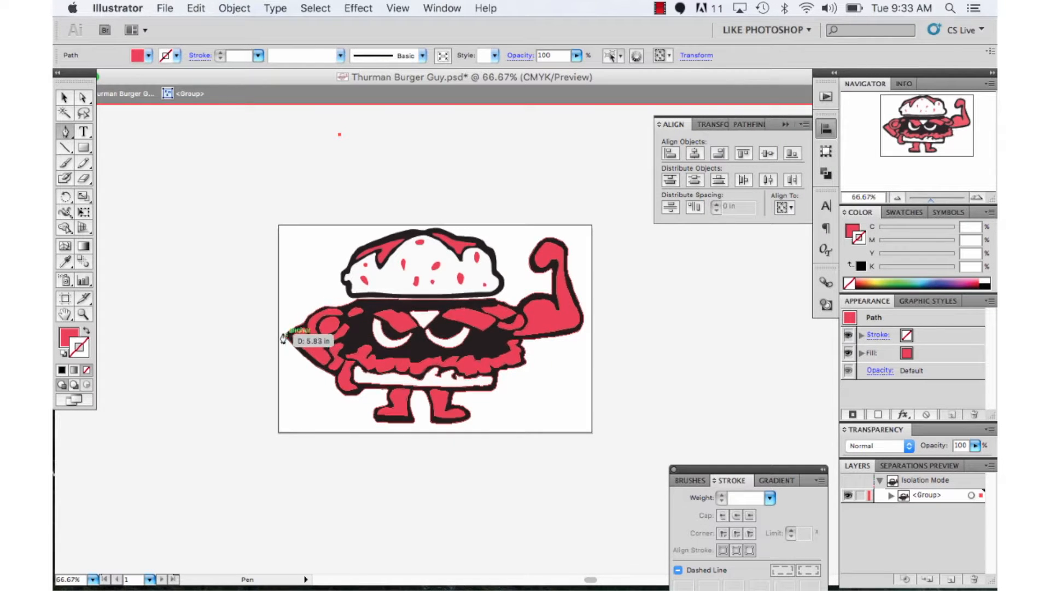
left_click_drag(320, 311, 66, 148)
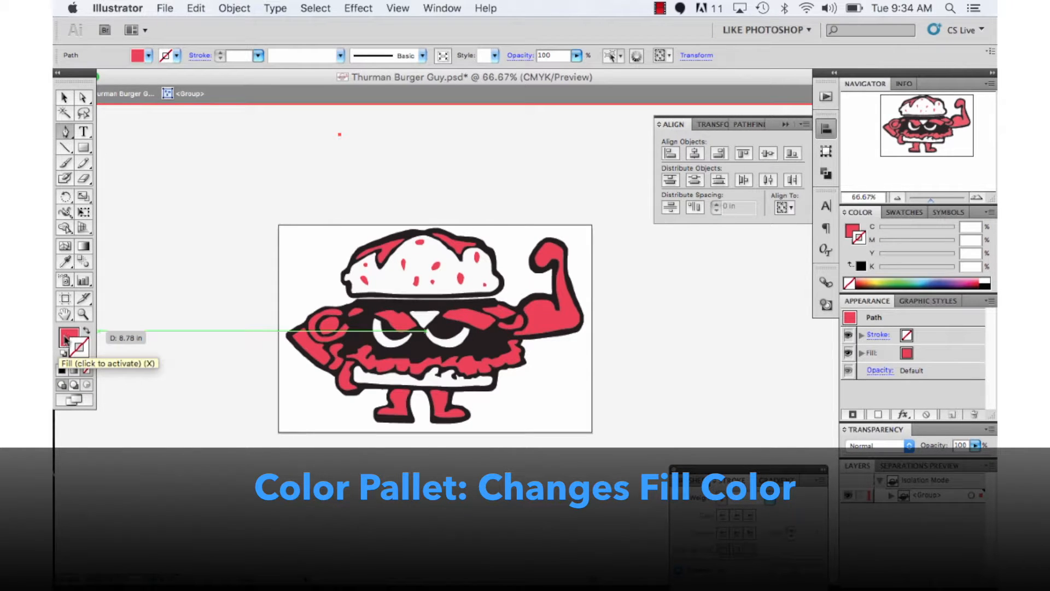
left_click(65, 338)
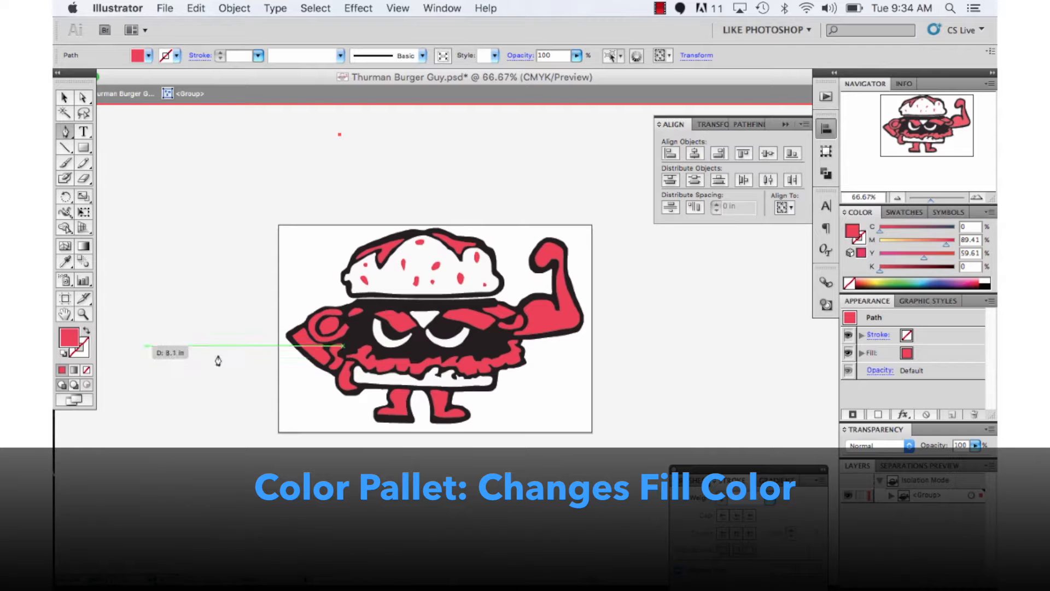
left_click(85, 345)
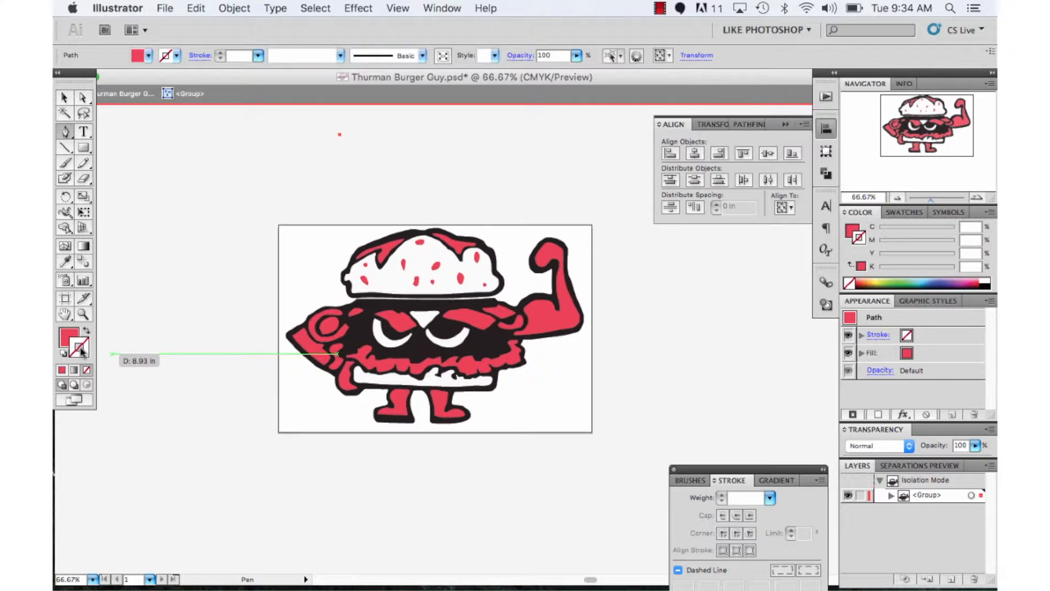
left_click(213, 308)
Select the straight path drawn across the artboard's upper-left corner and delete it
left_click(65, 97)
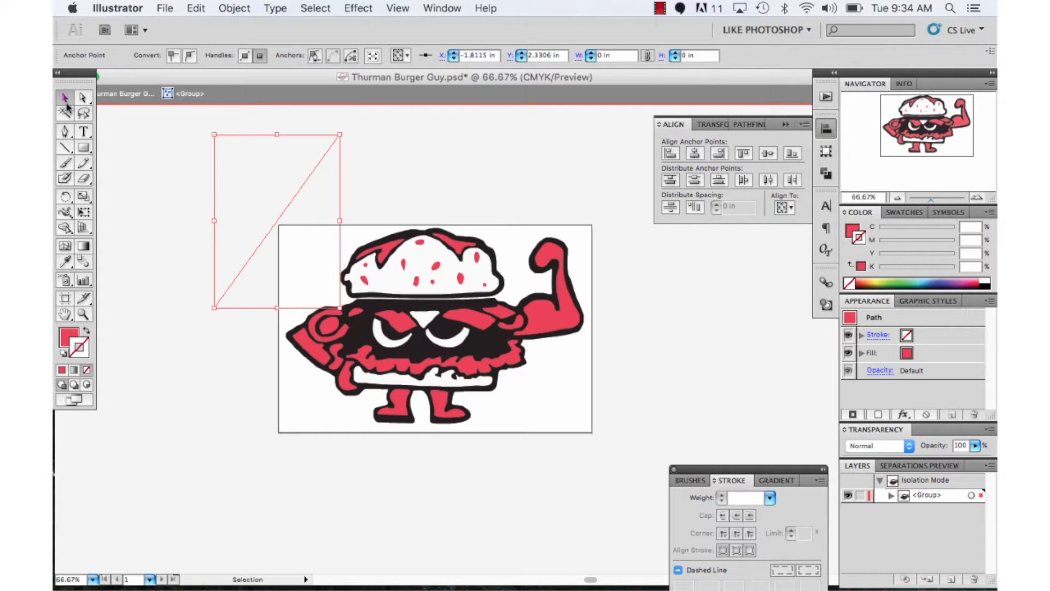
left_click(163, 215)
left_click(256, 251)
key("Delete")
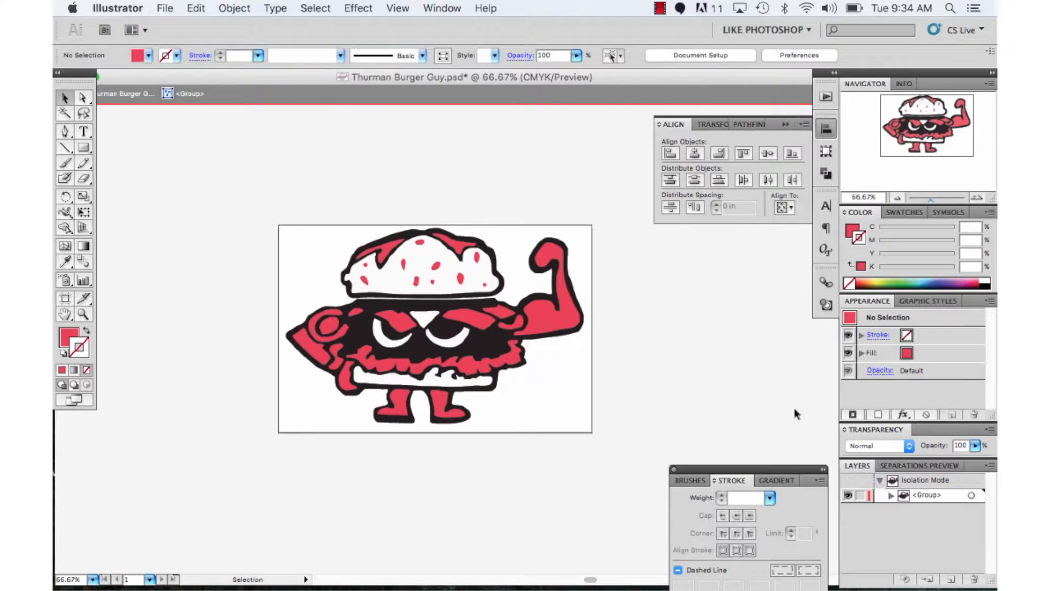
left_click(929, 497)
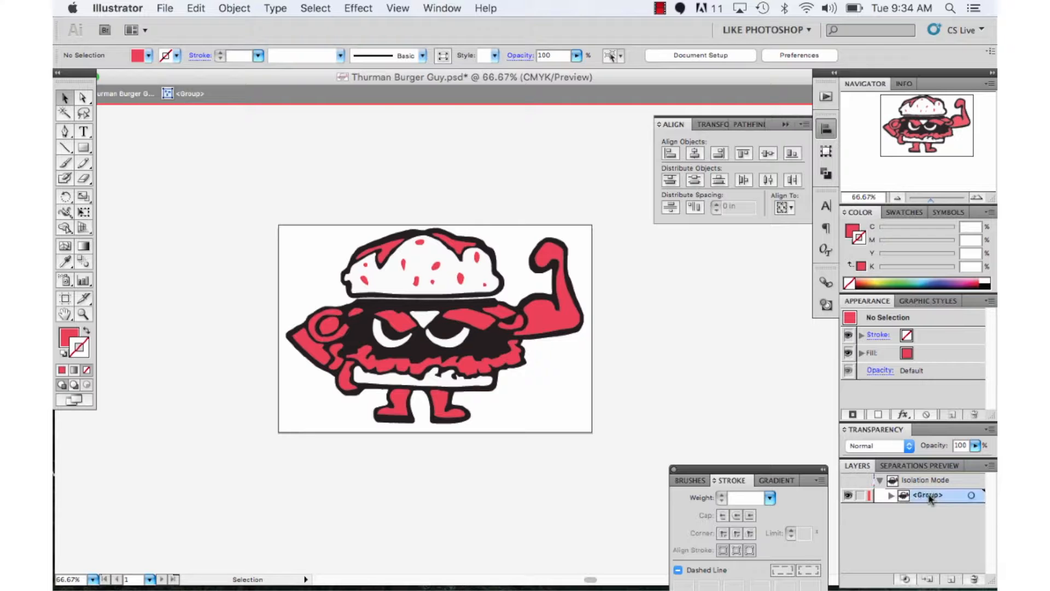
double_click(930, 498)
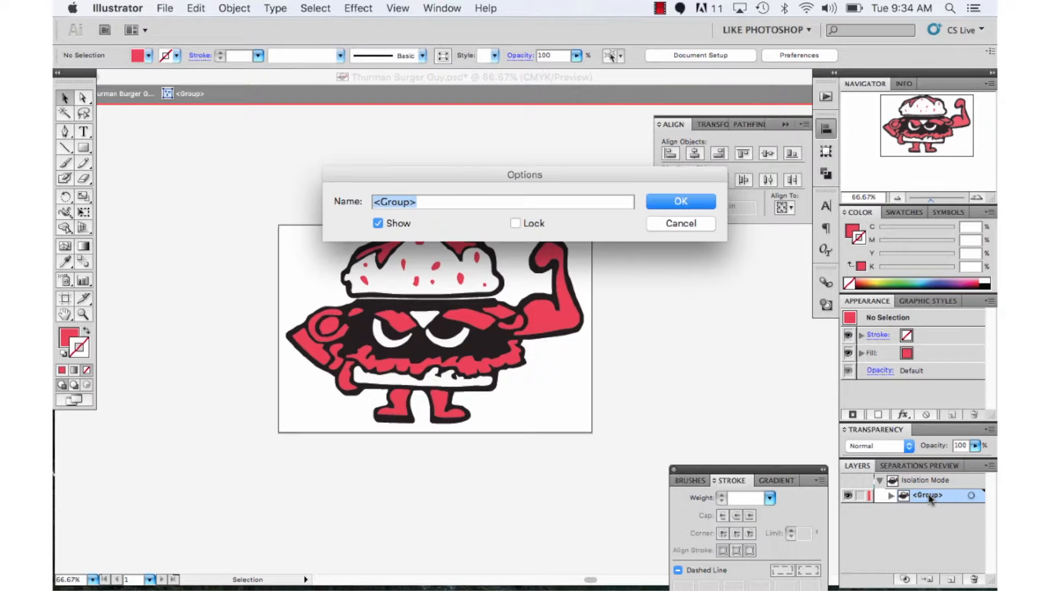
left_click(693, 226)
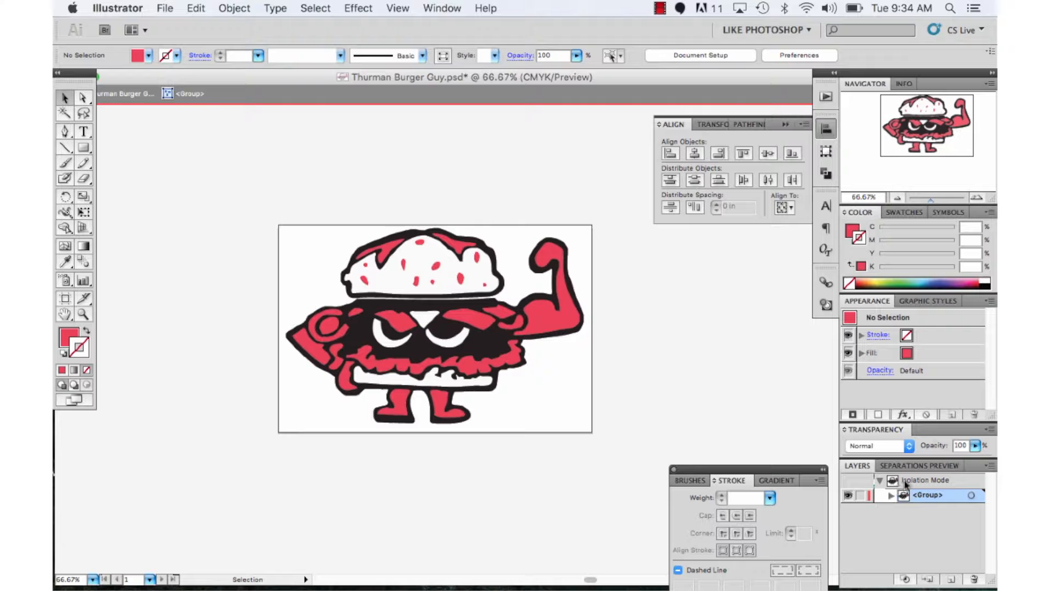
left_click(500, 384)
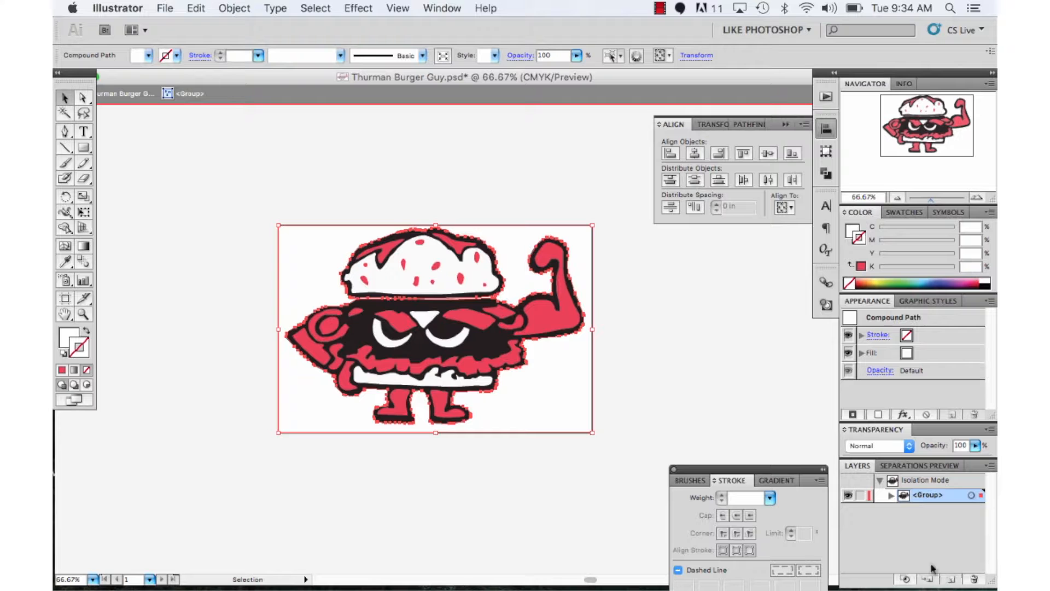
left_click(688, 340)
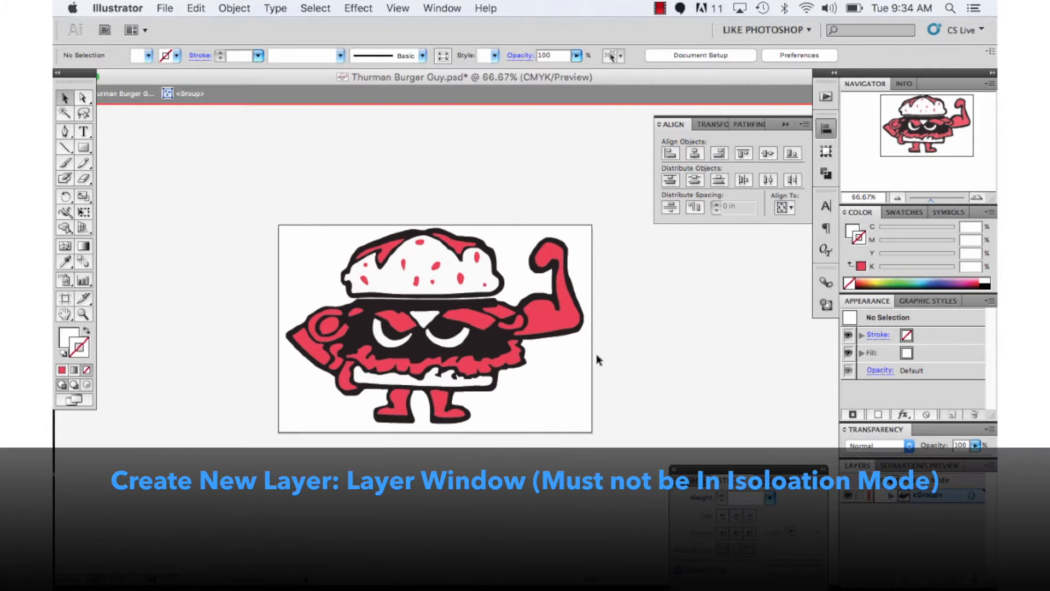
Leave isolation mode and create two new layers above the Thurman Burger layer
double_click(627, 365)
left_click(952, 580)
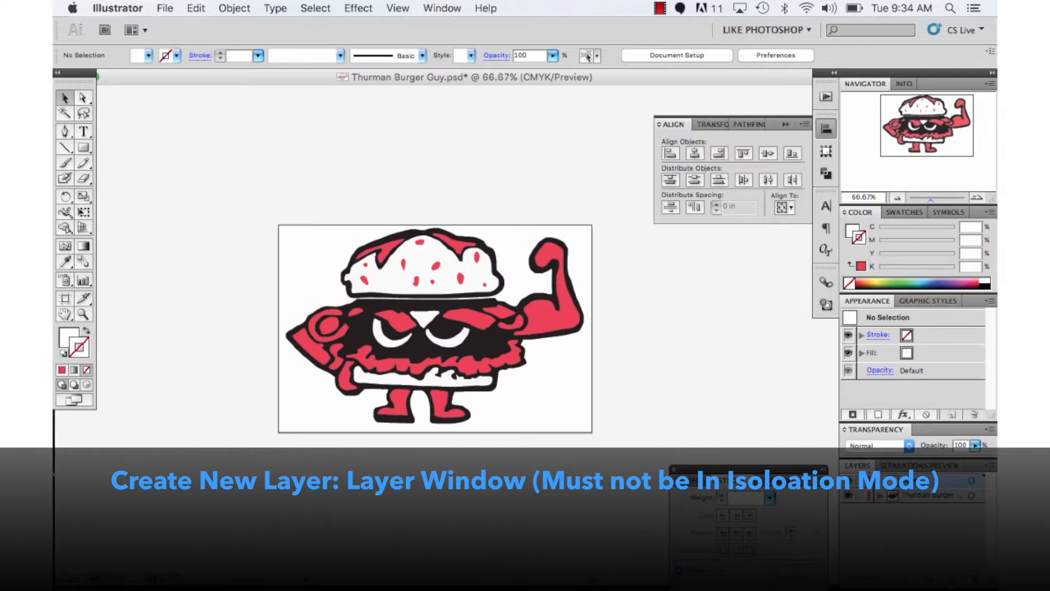
left_click(952, 580)
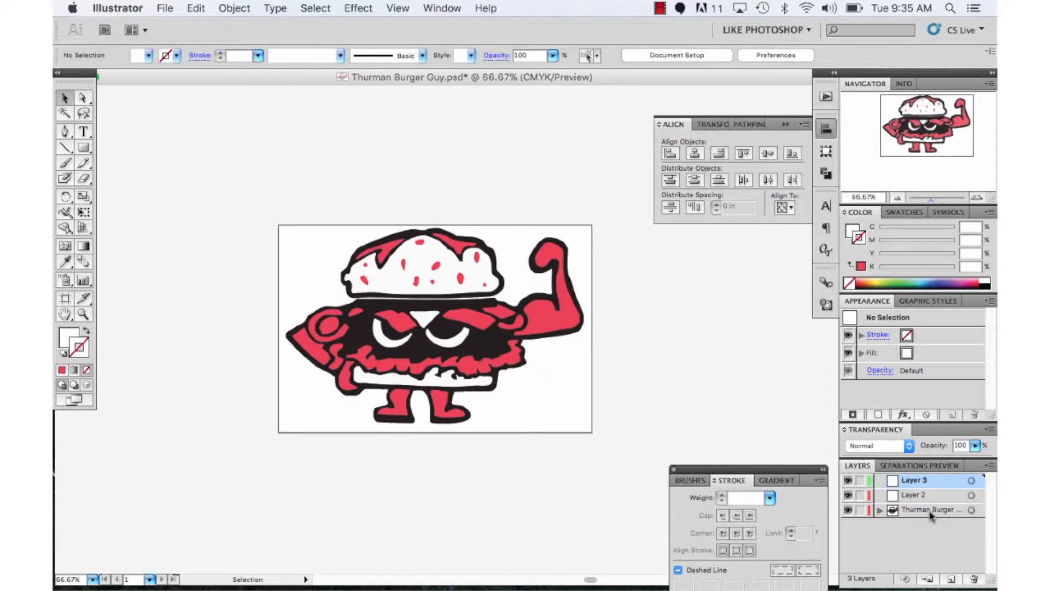
Copy the whole burger group and paste it in front on Layer 2, checking that layer's contents
left_click_drag(635, 462, 213, 176)
key("super+a")
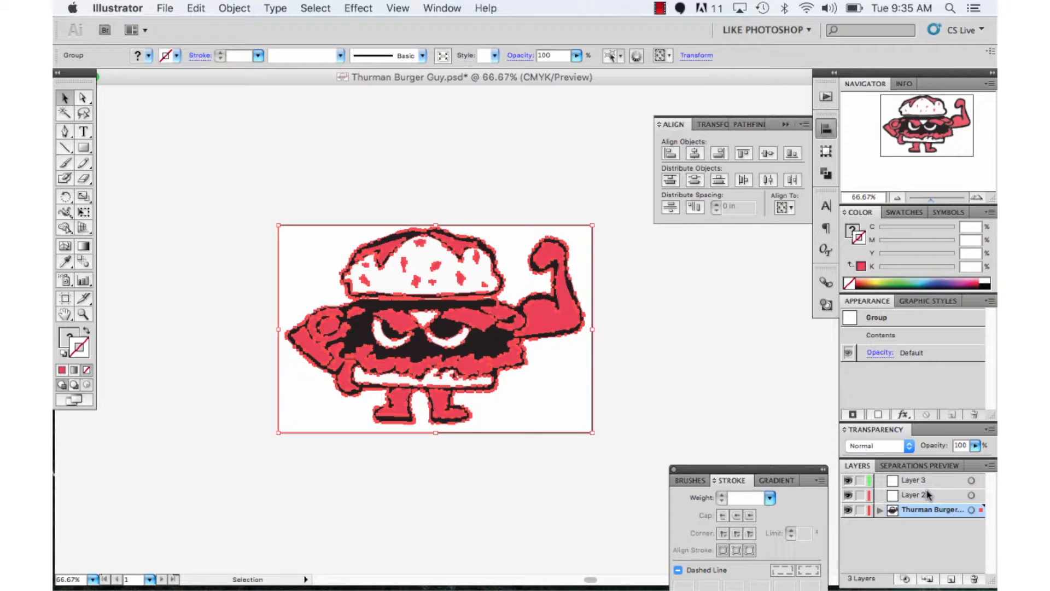
left_click(927, 495)
key("super+f")
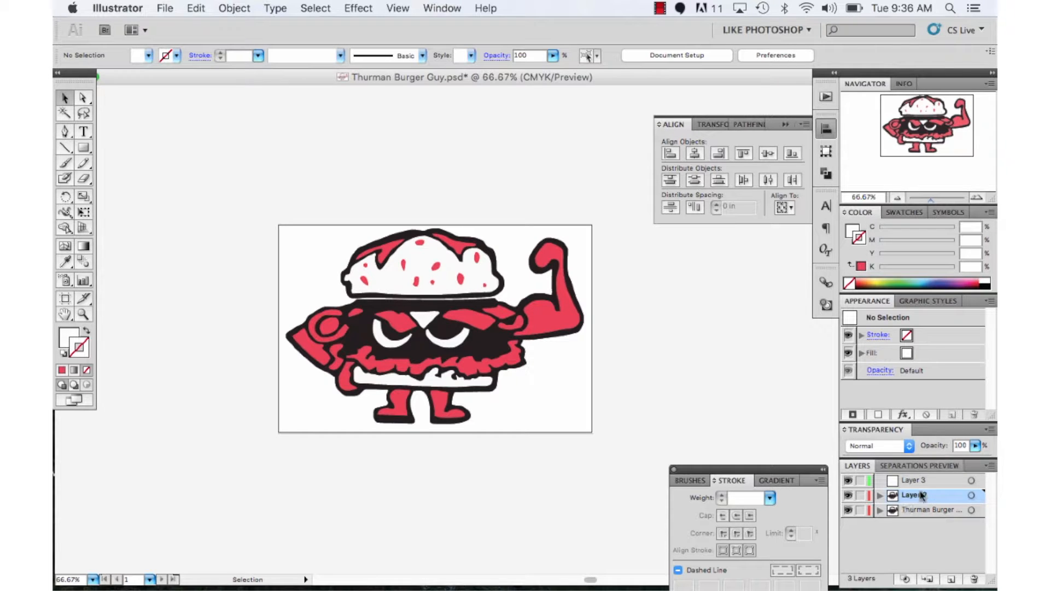
left_click(880, 495)
left_click(880, 495)
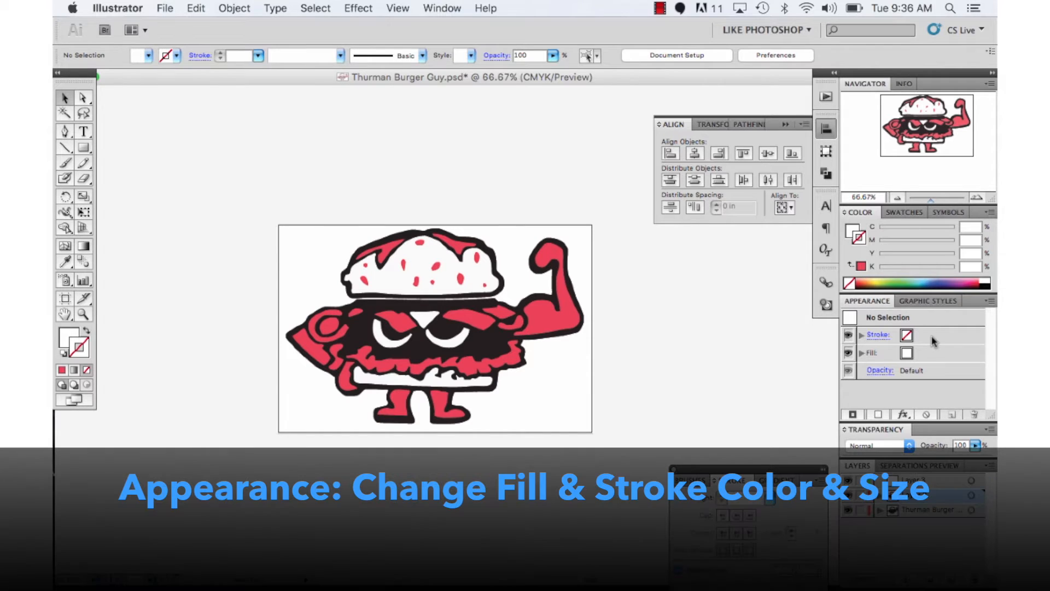
Select all the black areas of the burger with the Magic Wand tool
left_click(545, 318)
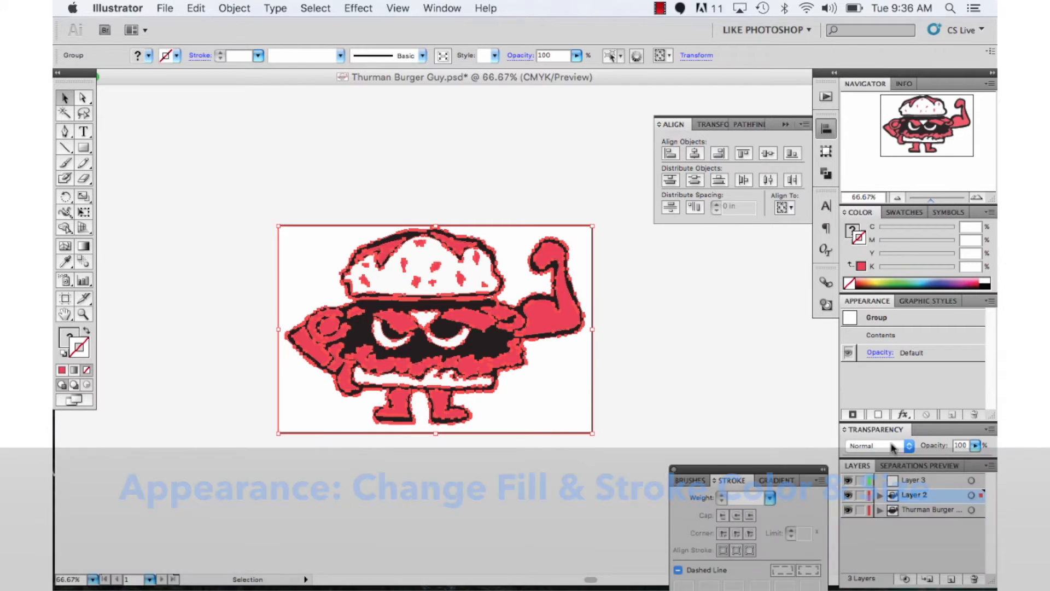
left_click(632, 329)
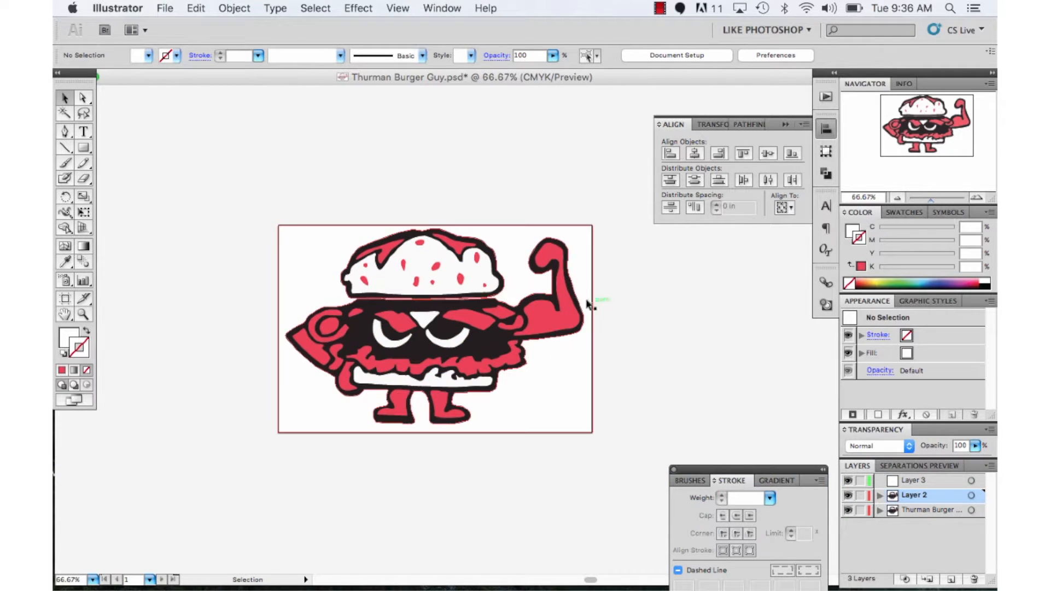
left_click(577, 302)
left_click(64, 113)
left_click(361, 335)
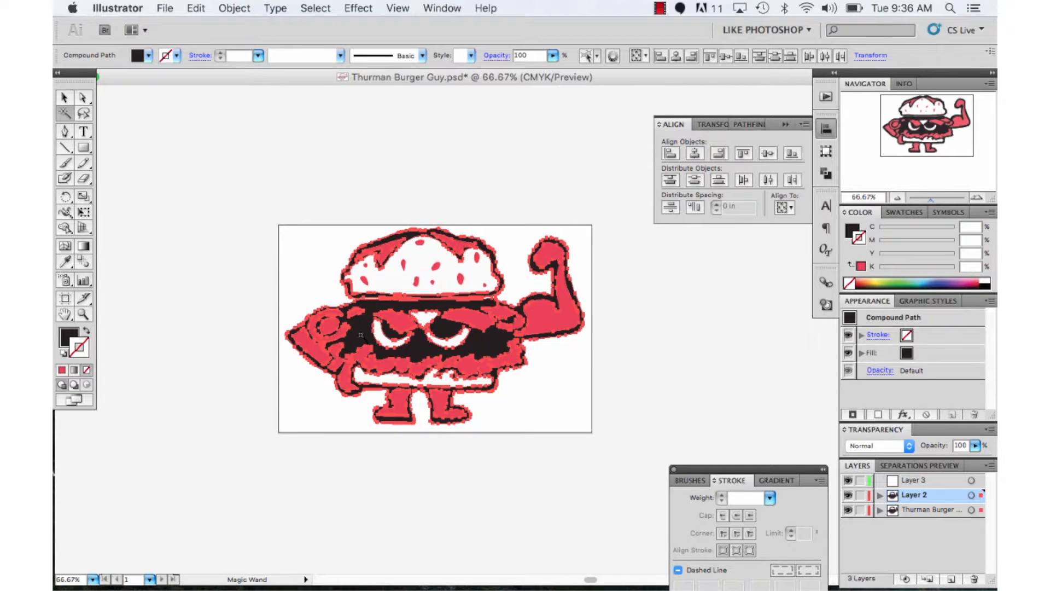
Add a cyan CMYK process swatch to the fill swatches with C 100, M 0, Y 0 and K 0
left_click(907, 353)
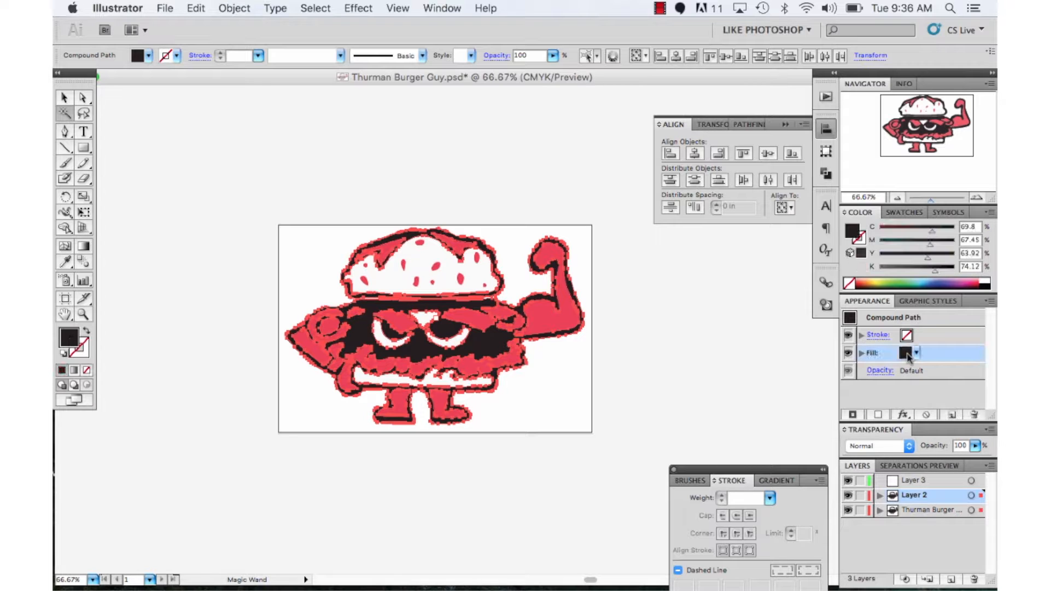
left_click(907, 354)
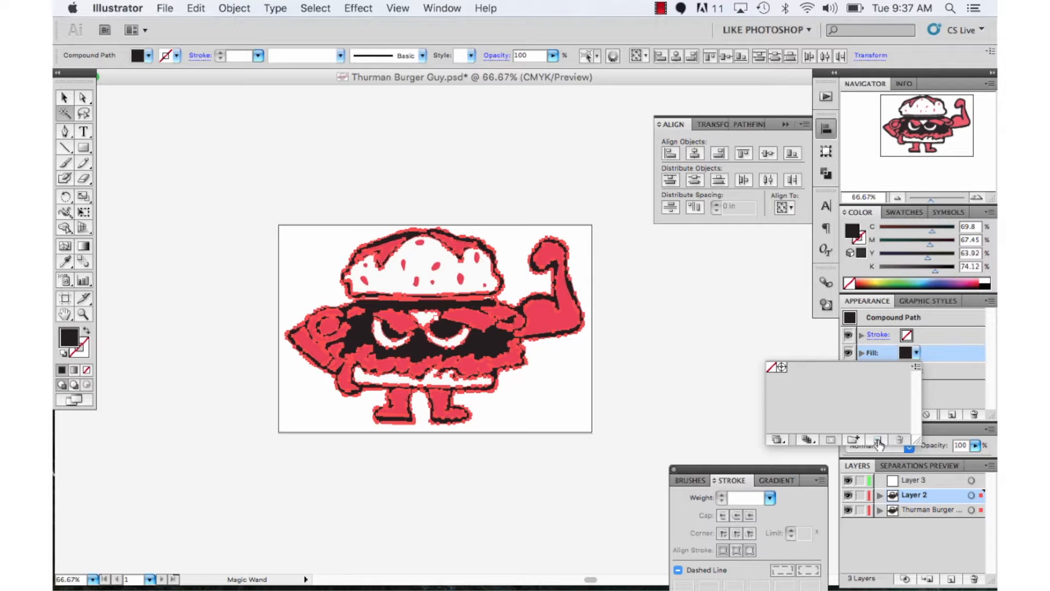
left_click(877, 441)
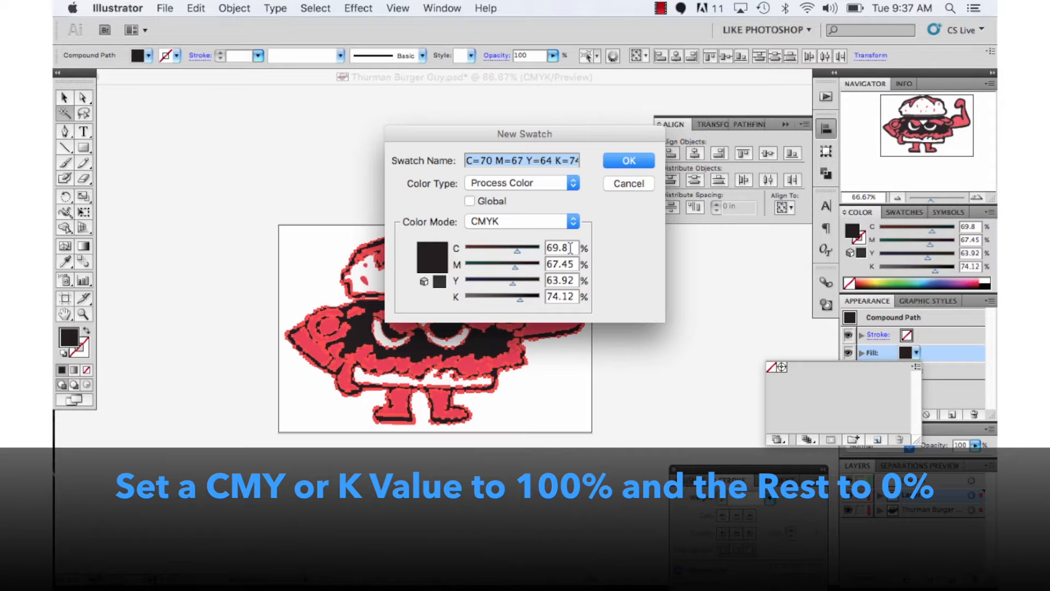
left_click_drag(570, 247, 500, 242)
type("100")
key("Tab")
type("0")
key("Tab")
type("0")
key("Tab")
type("0")
left_click(630, 162)
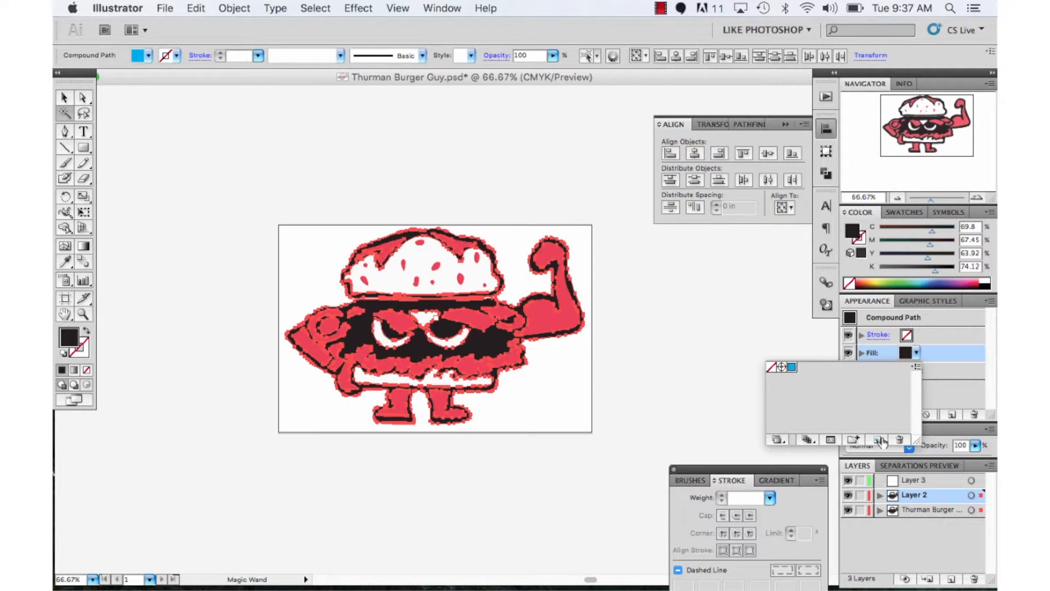
Add a magenta CMYK process swatch with C 0, M 100, Y 0 and K 0
left_click(878, 441)
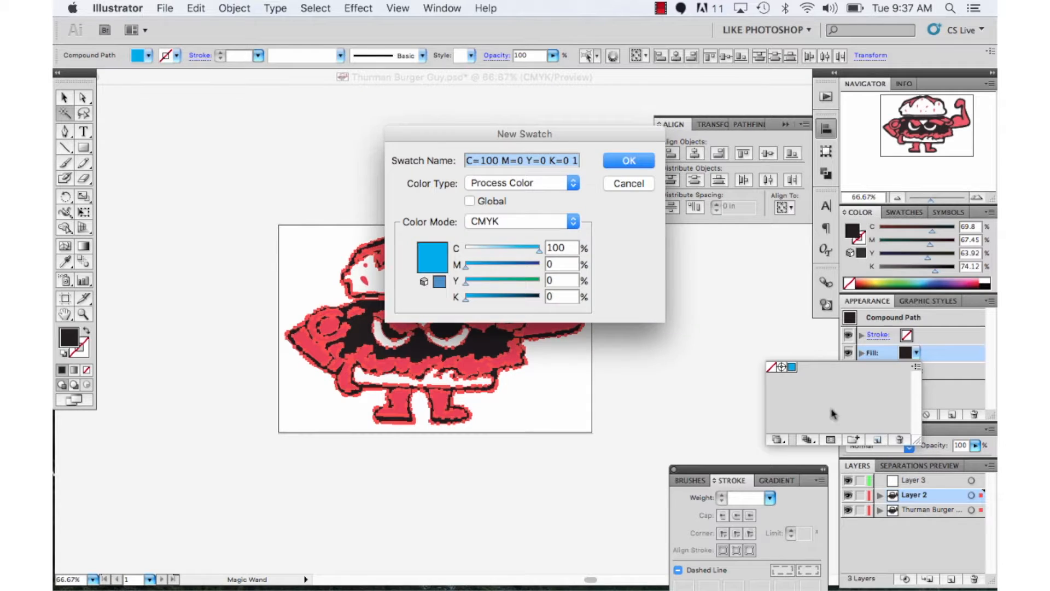
left_click(558, 247)
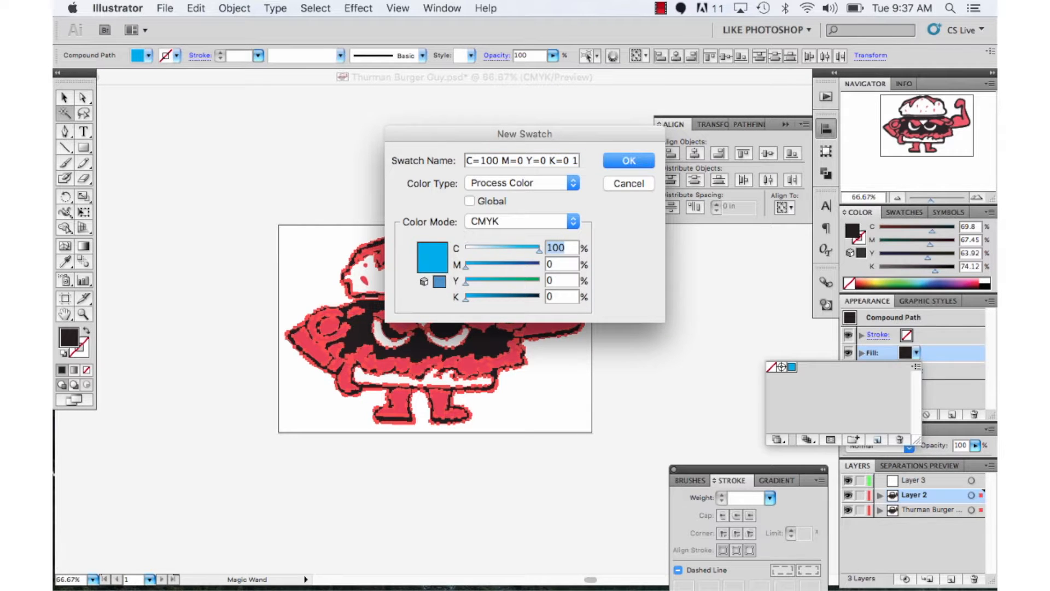
type("0")
key("Tab")
type("100")
key("Tab")
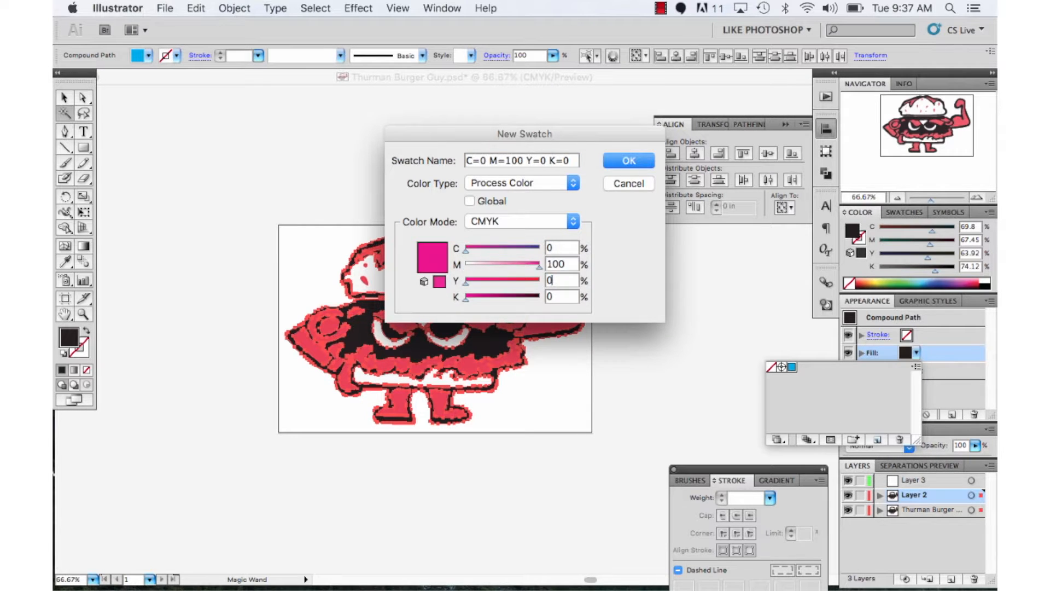
left_click(628, 161)
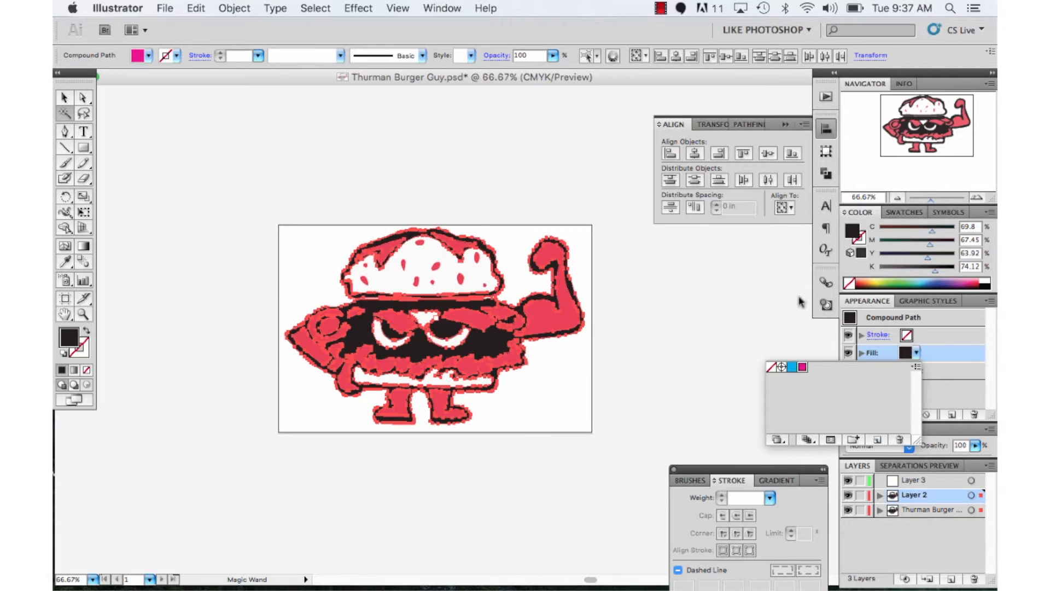
Add a yellow CMYK process swatch with C 0, M 0, Y 100 and K 0
left_click(879, 441)
left_click(568, 264)
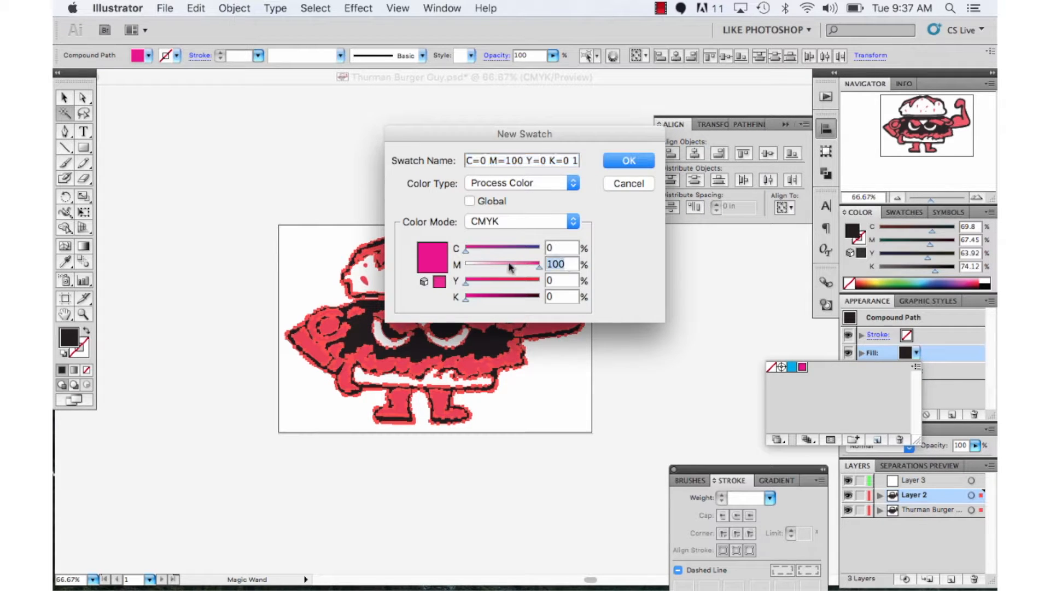
type("0")
key("Tab")
type("100")
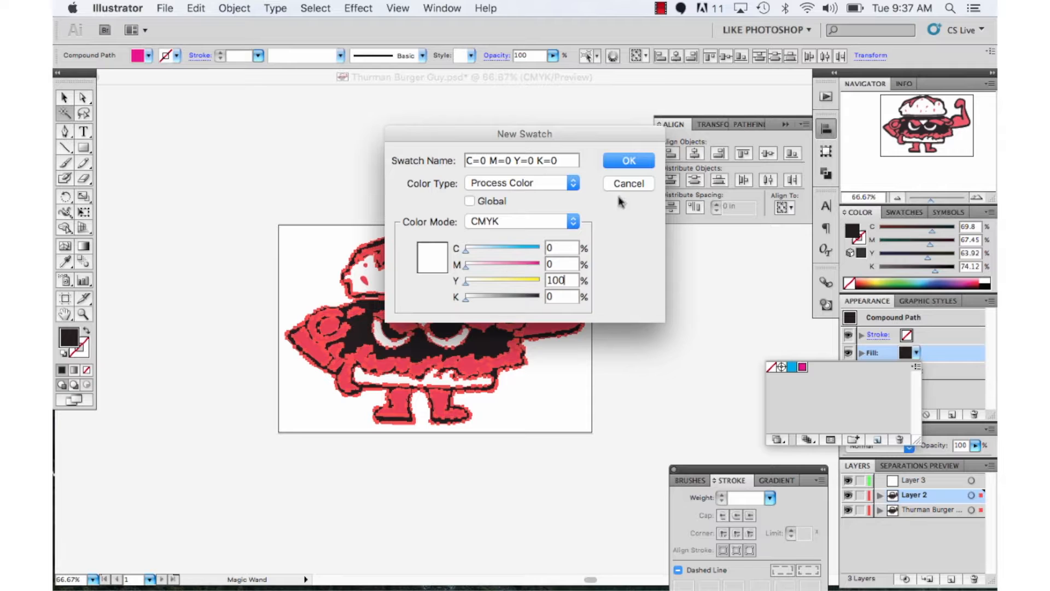
left_click(629, 161)
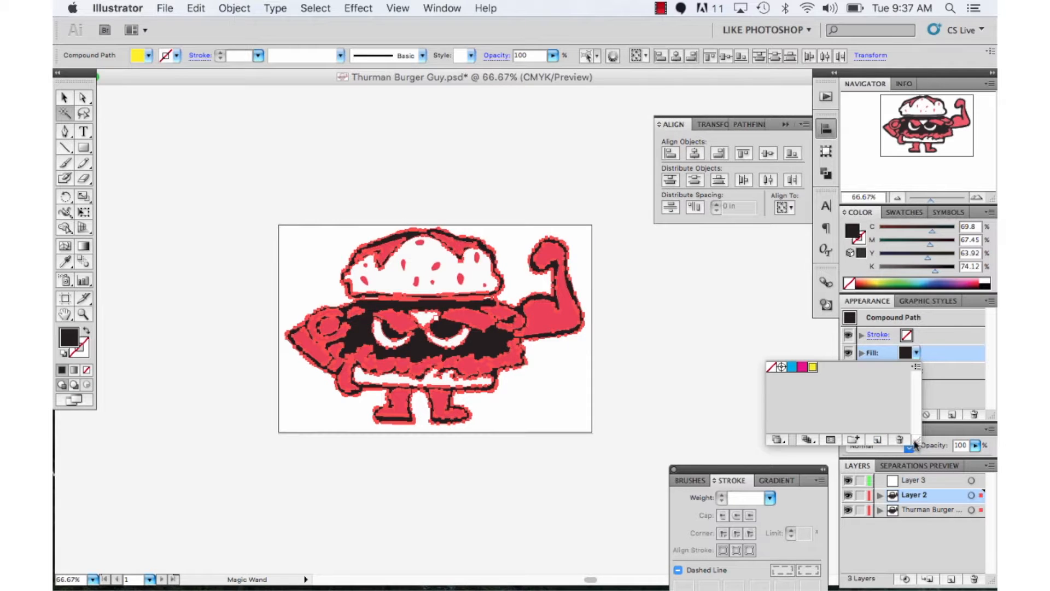
Add a black CMYK process swatch with C 0, M 0, Y 0 and K 100
left_click(877, 440)
left_click(569, 280)
type("0")
key("Tab")
type("100")
left_click(637, 159)
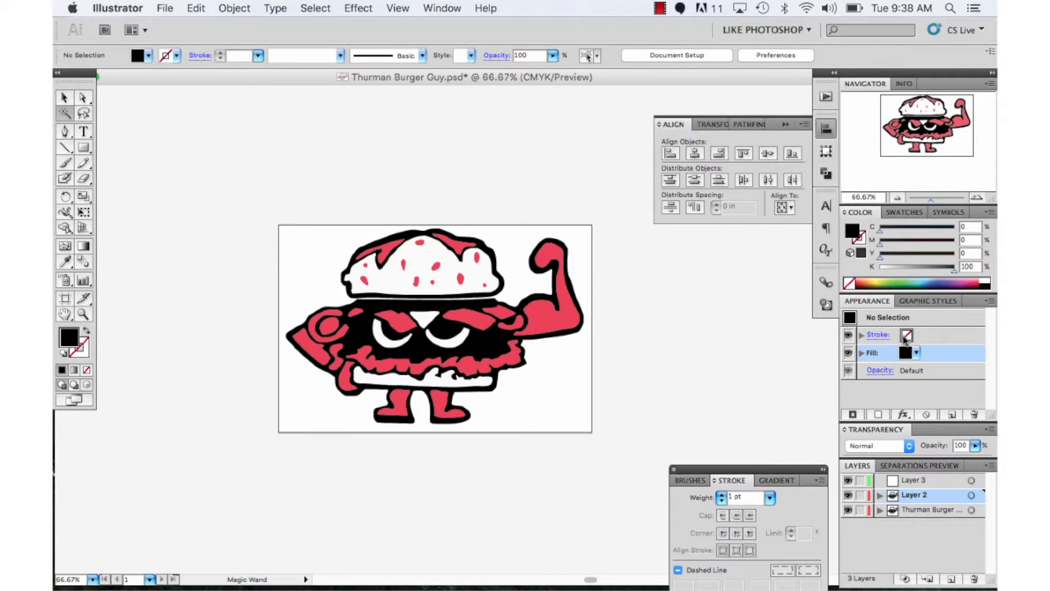
Review the stroke weights available for the stroke attribute without applying one
left_click(903, 338)
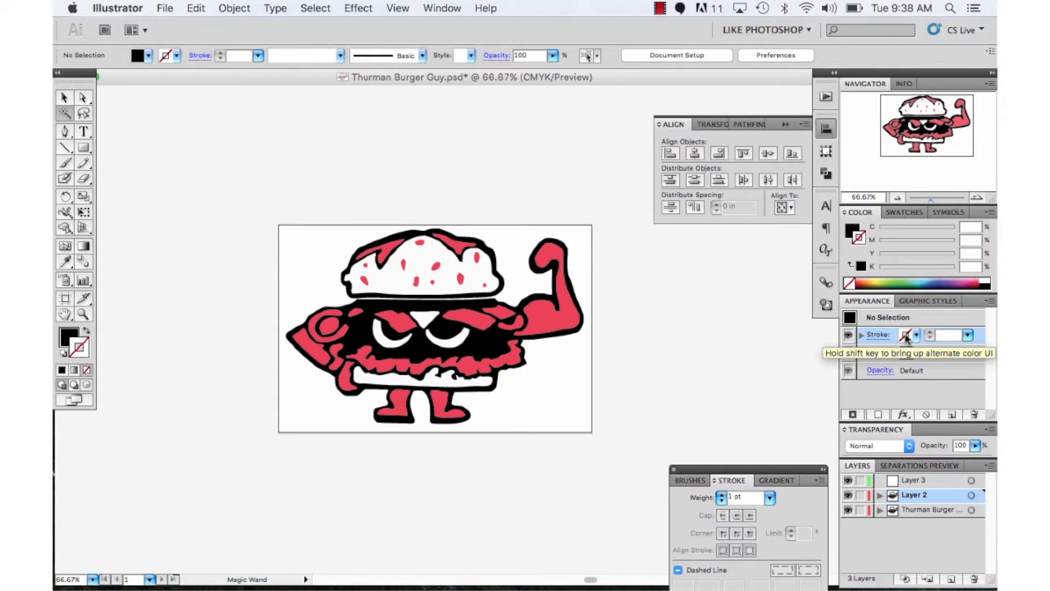
left_click(967, 335)
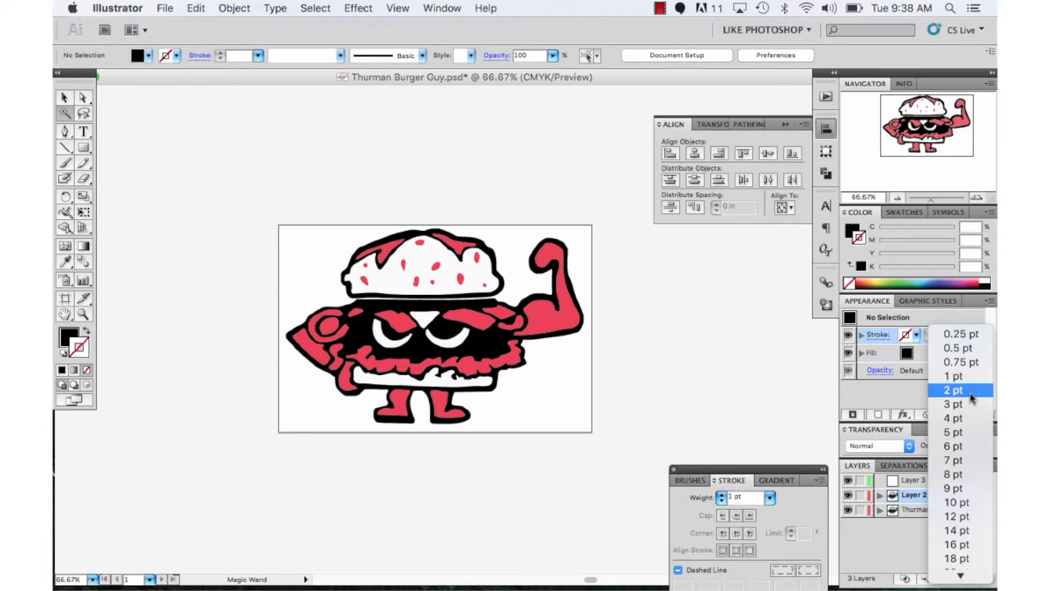
left_click(769, 374)
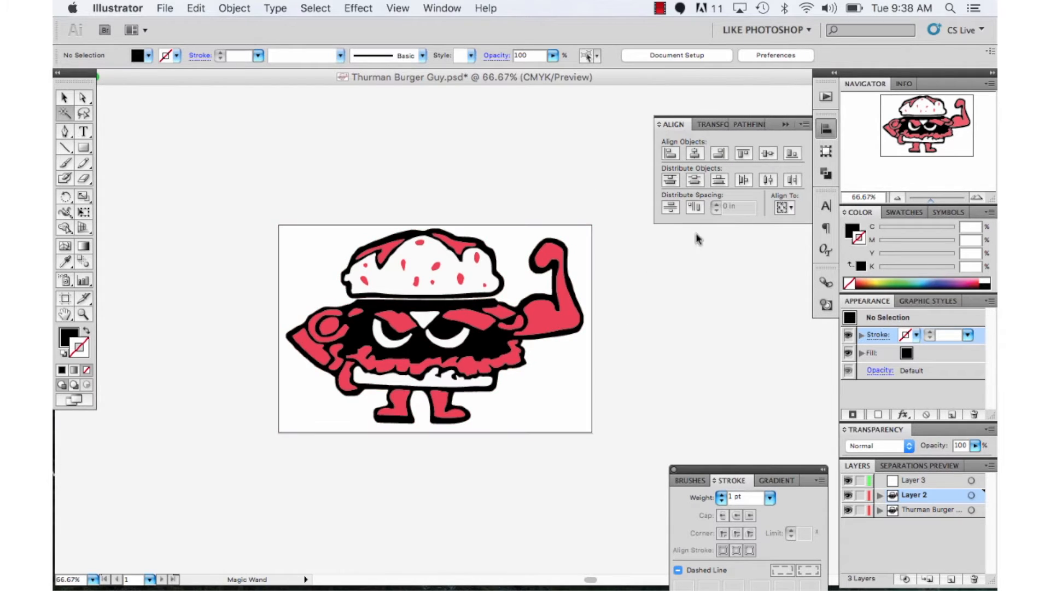
Review the Transform and Pathfinder options, followed by the Character, Paragraph and OpenType text settings
left_click(827, 151)
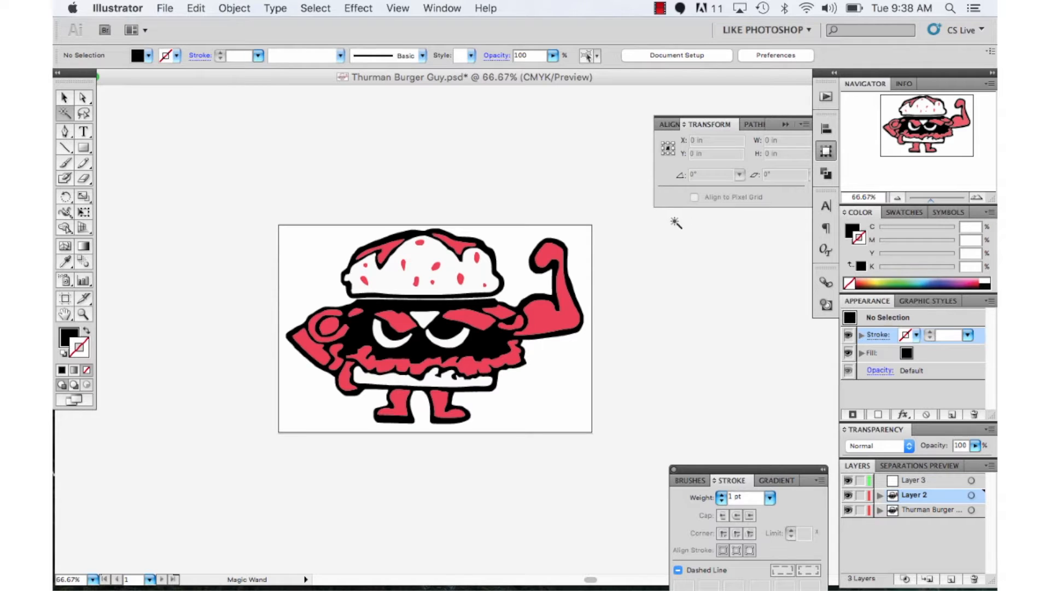
left_click(824, 175)
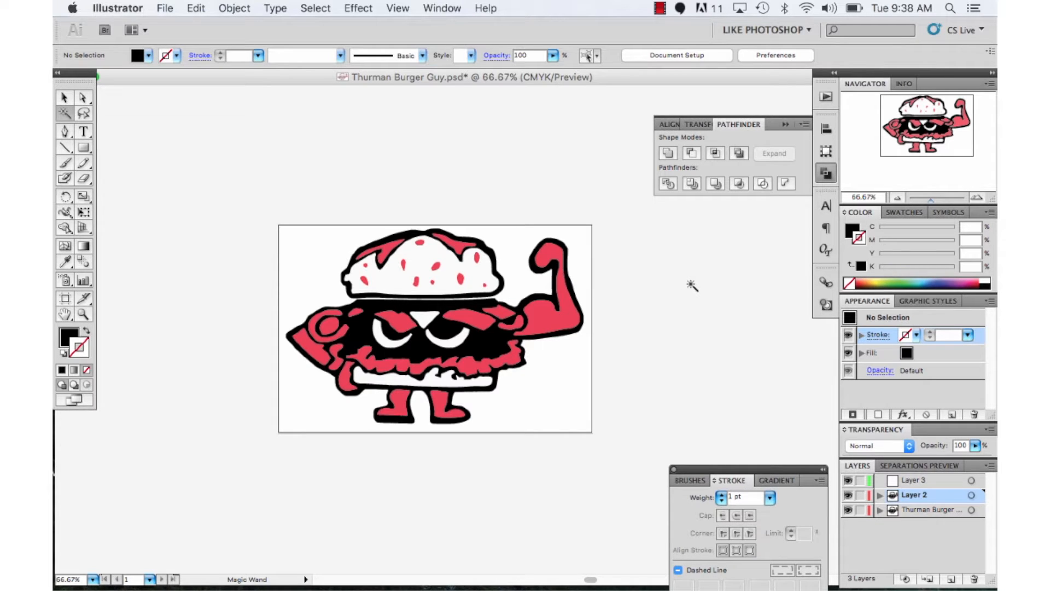
left_click(819, 210)
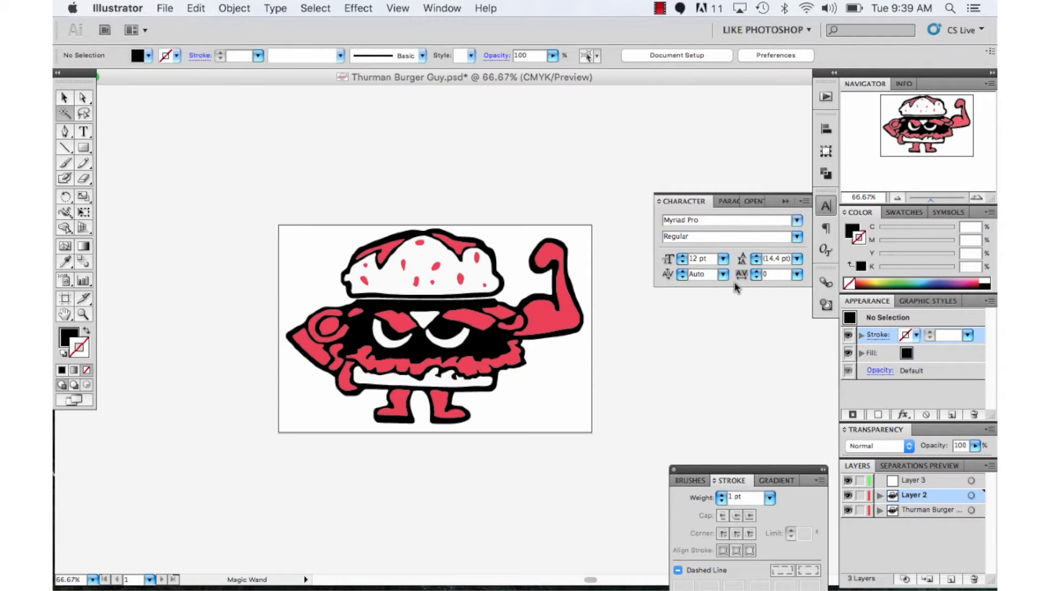
left_click(826, 229)
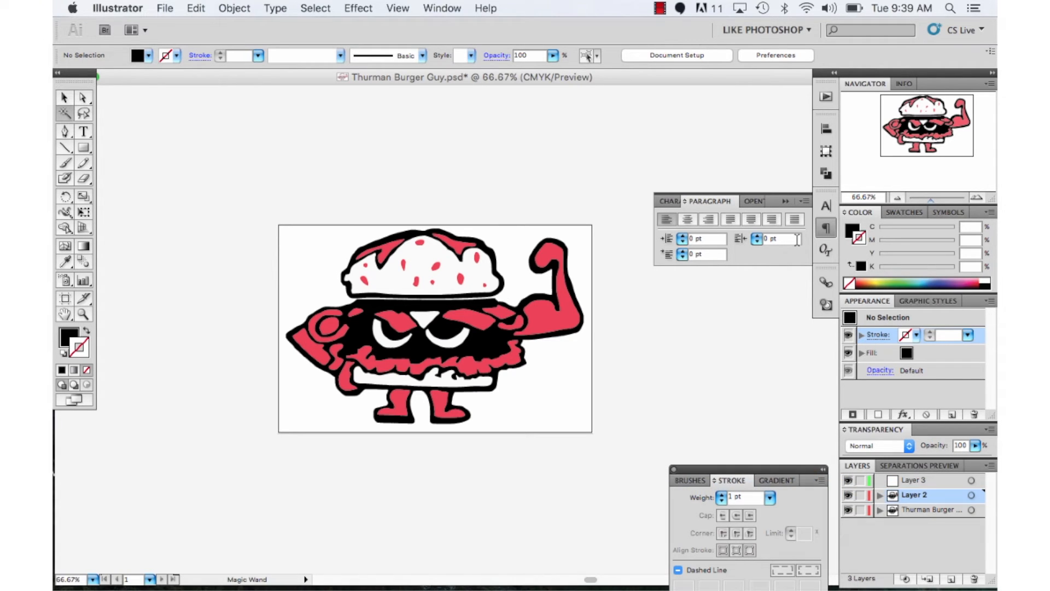
left_click(825, 250)
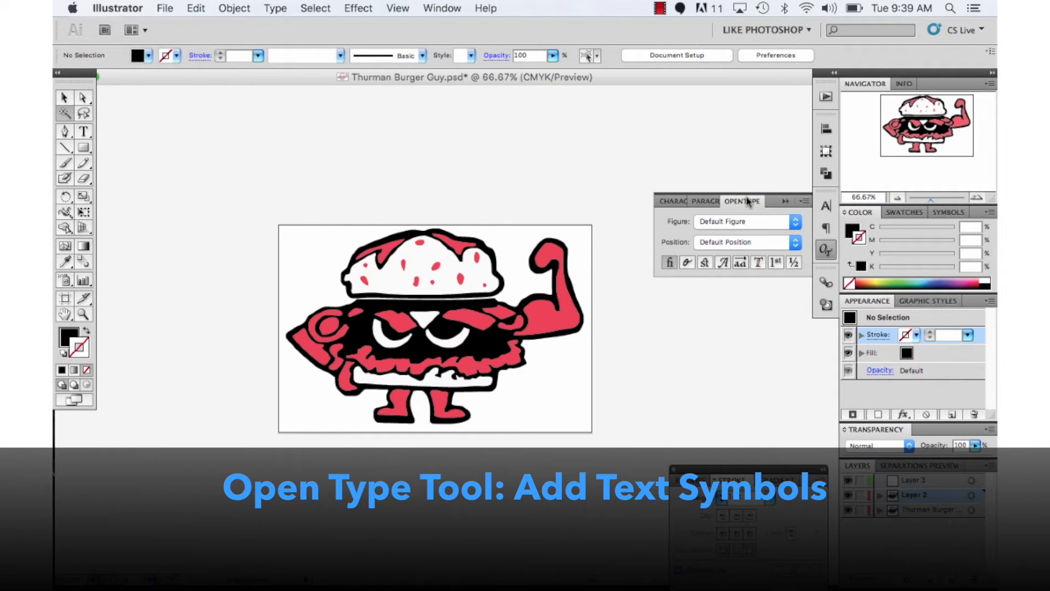
Review the file formats offered by Save As with the Desktop as location, and cancel without saving
left_click(138, 8)
mouse_move(160, 5)
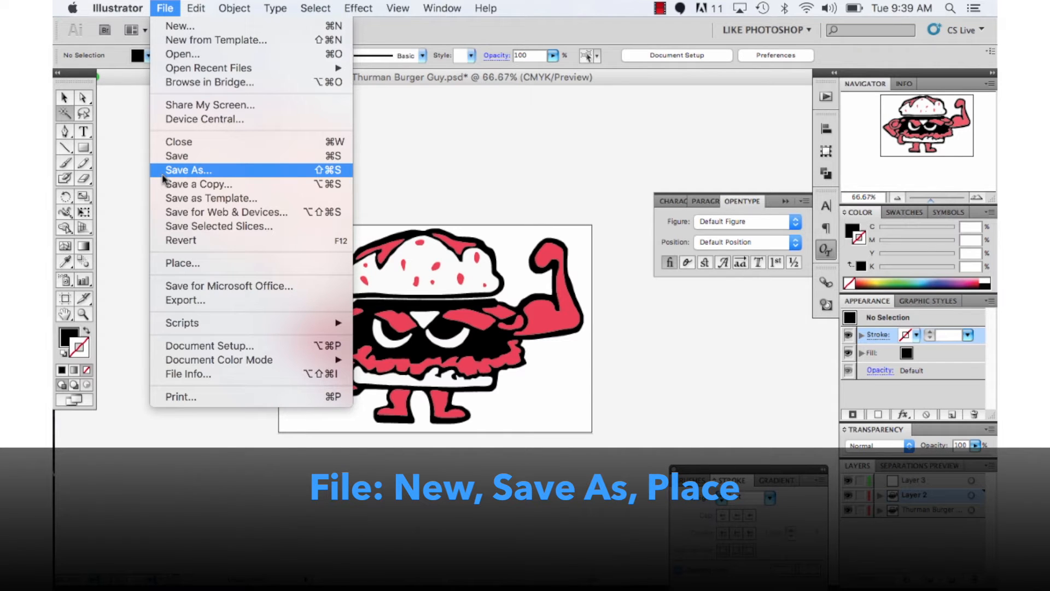
left_click(162, 174)
left_click(323, 237)
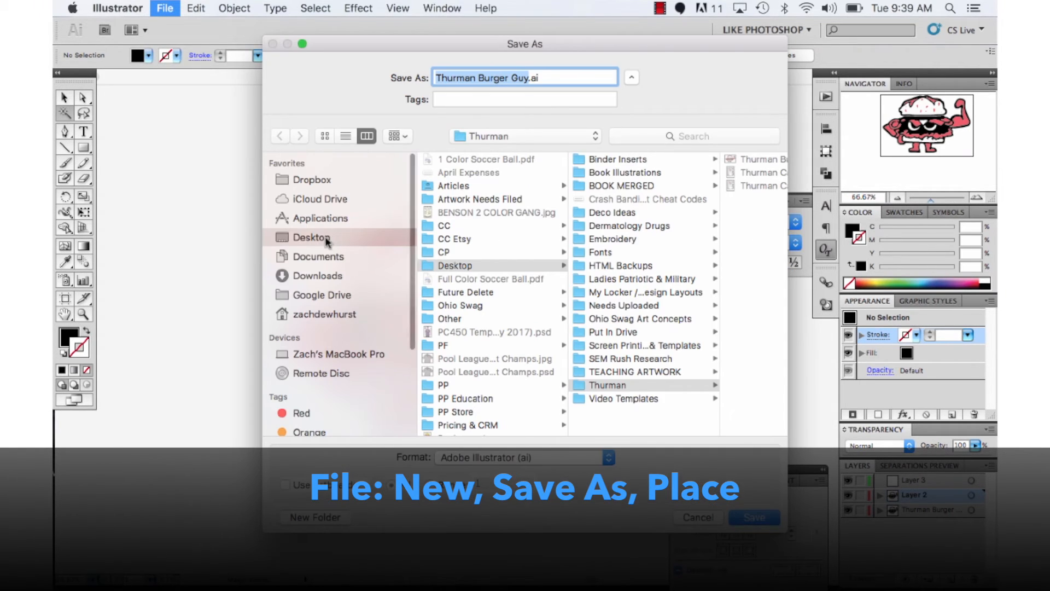
left_click(500, 457)
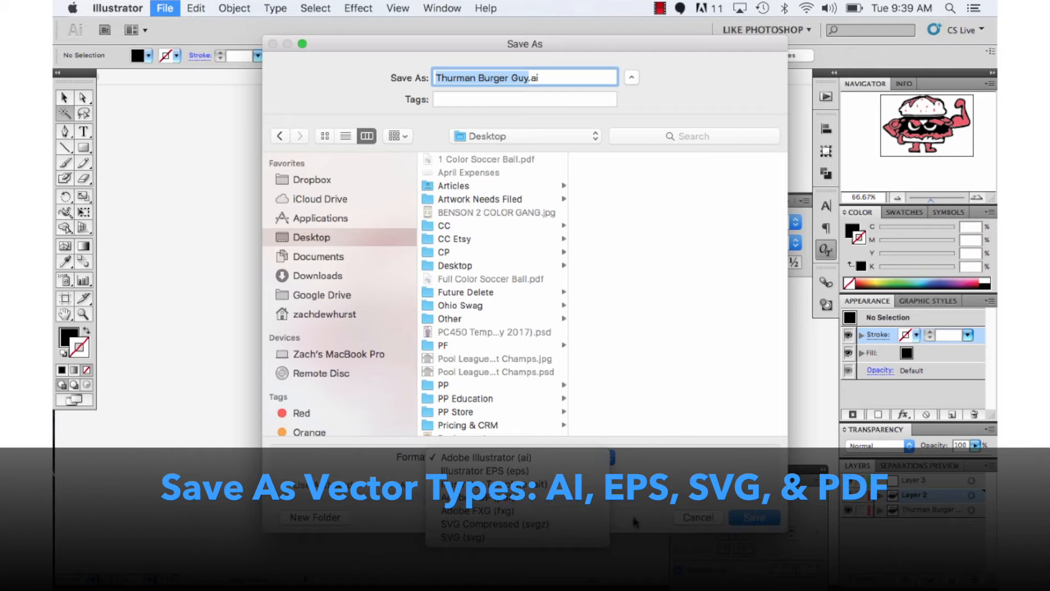
left_click(690, 524)
left_click(691, 521)
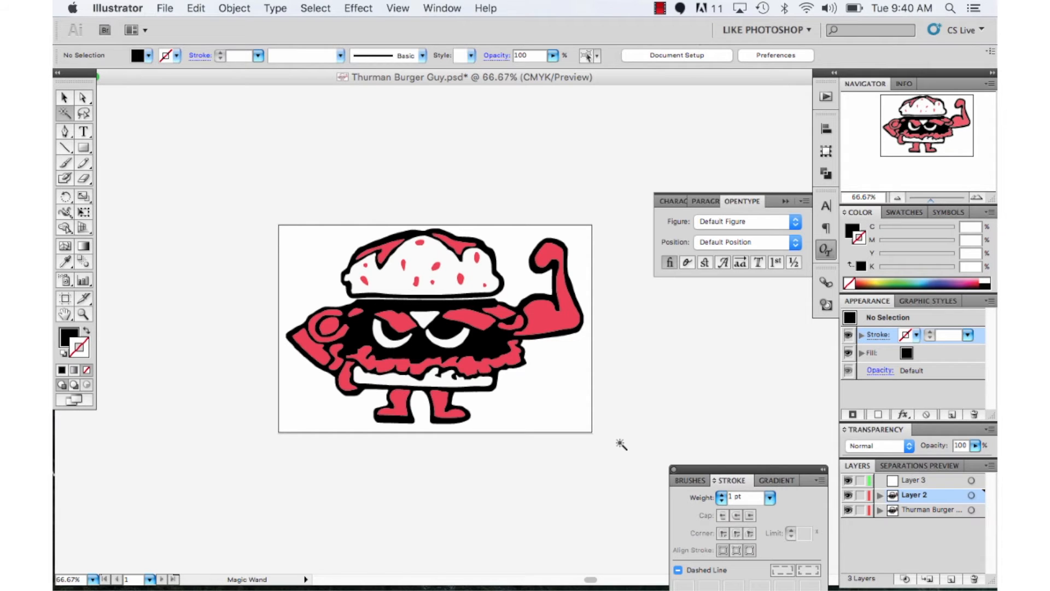
Review the available editing and object commands while nothing is selected
left_click(195, 8)
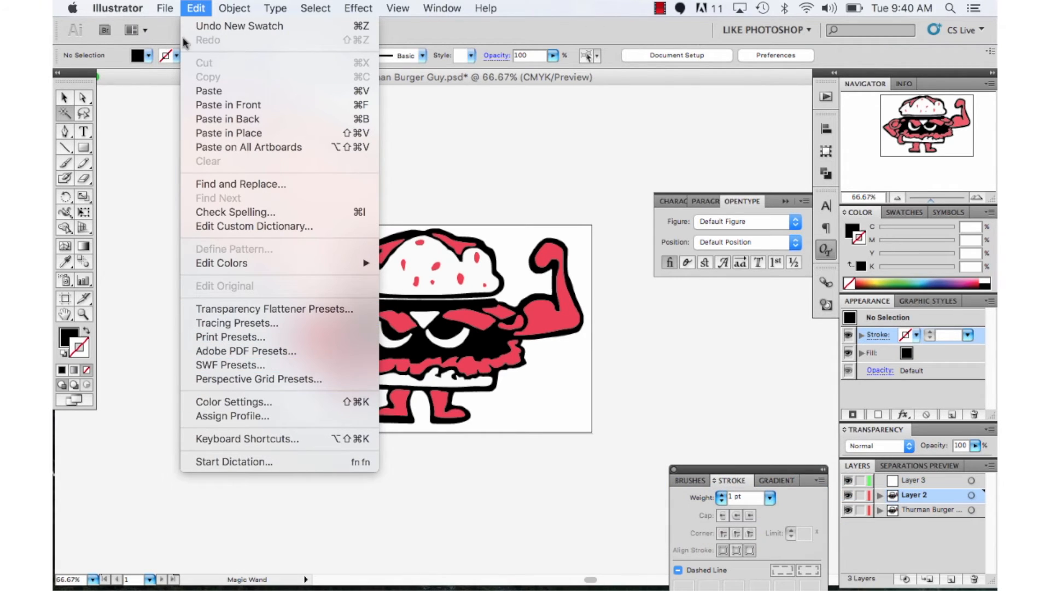
mouse_move(230, 7)
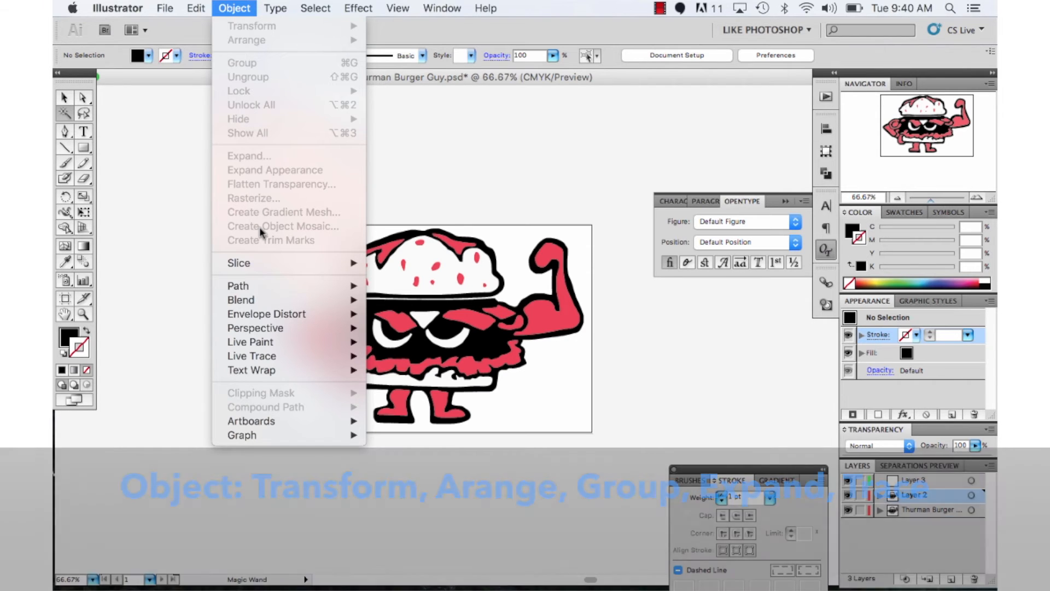
left_click(468, 253)
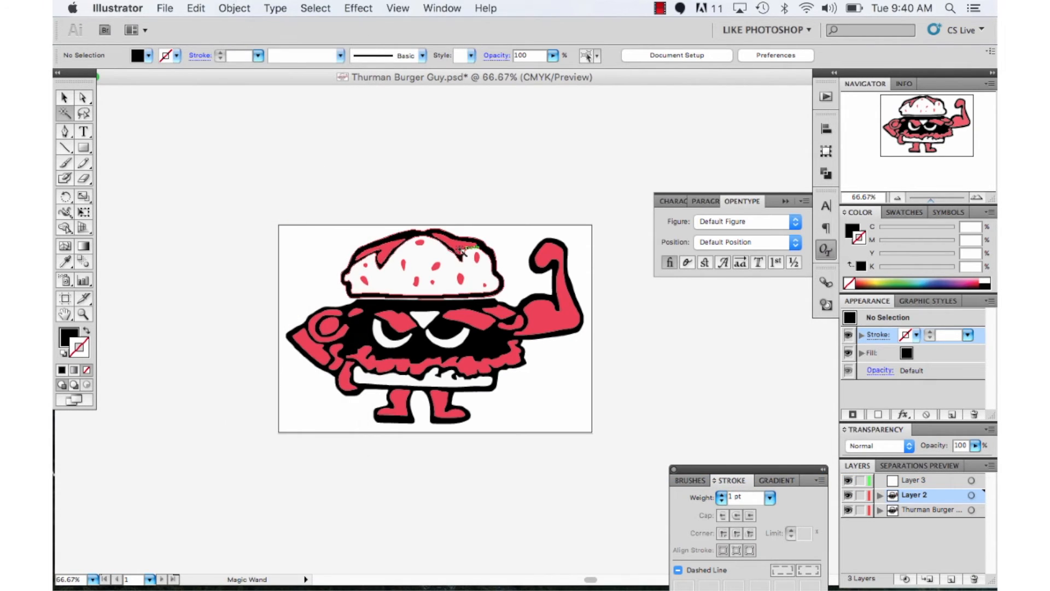
Isolate the burger group, select the red area on the bun's upper right, and review the object commands for it
key("v")
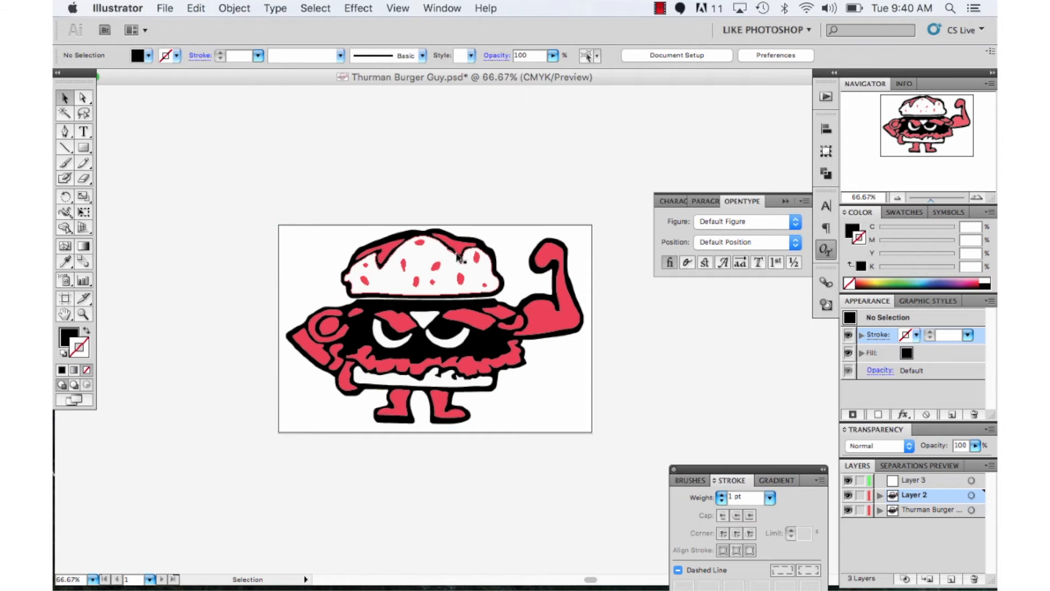
double_click(458, 247)
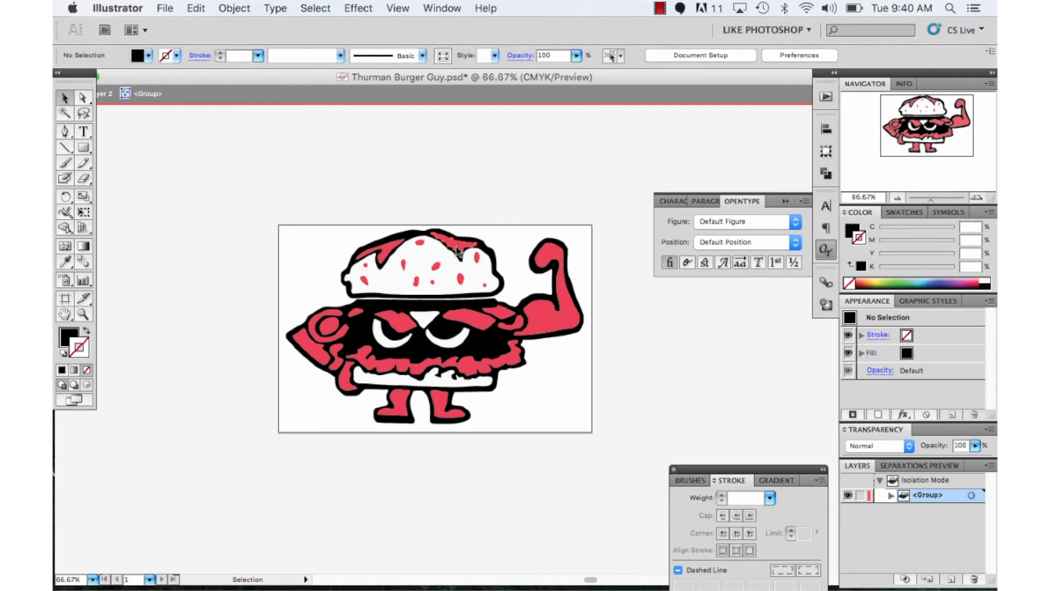
left_click(458, 247)
left_click(234, 8)
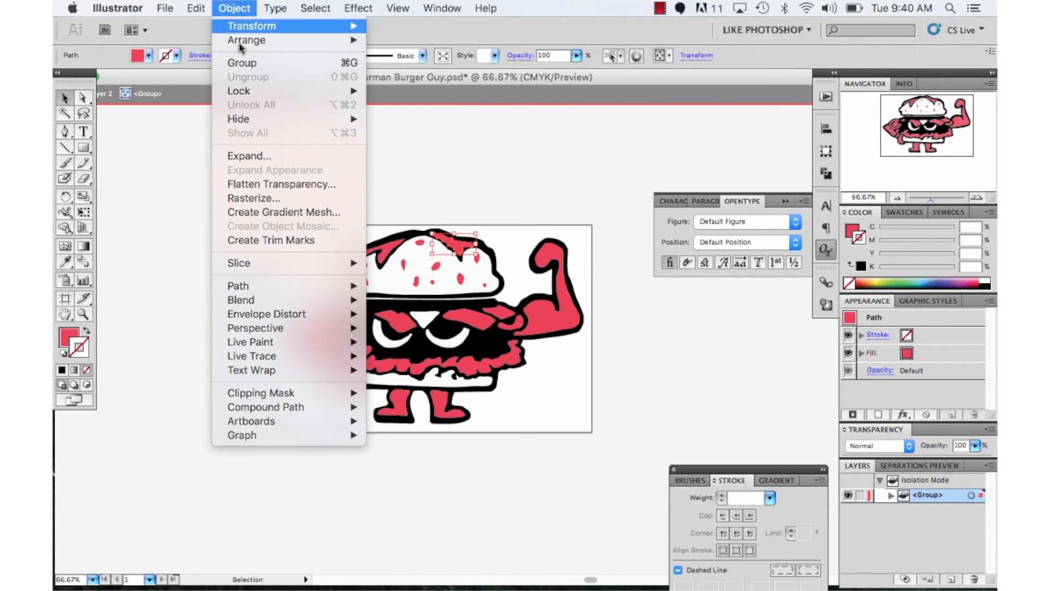
mouse_move(240, 28)
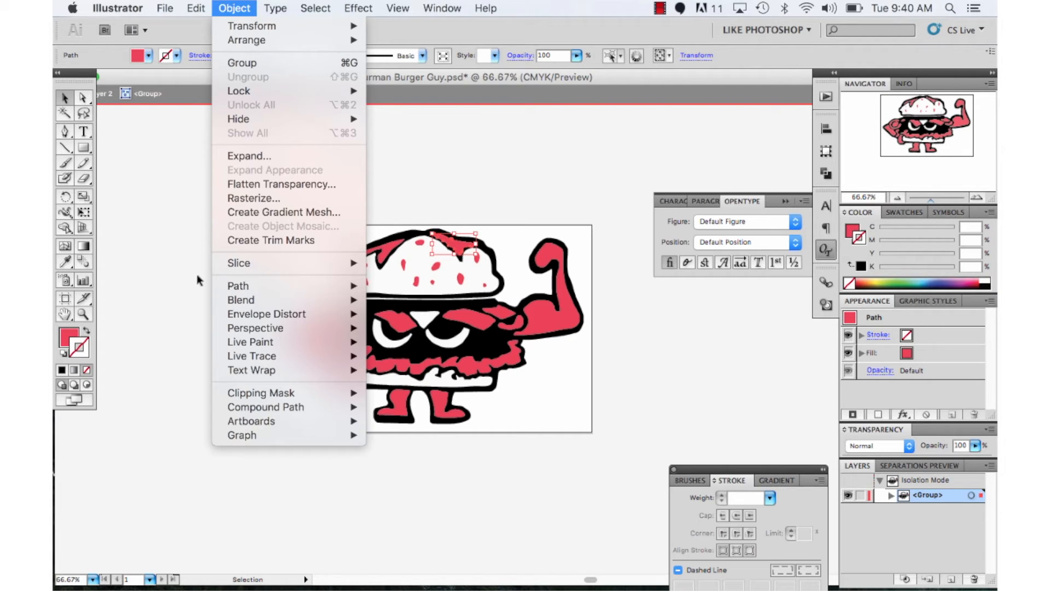
Select all objects with the same fill color as the red bun area, and clear the selection
mouse_move(285, 4)
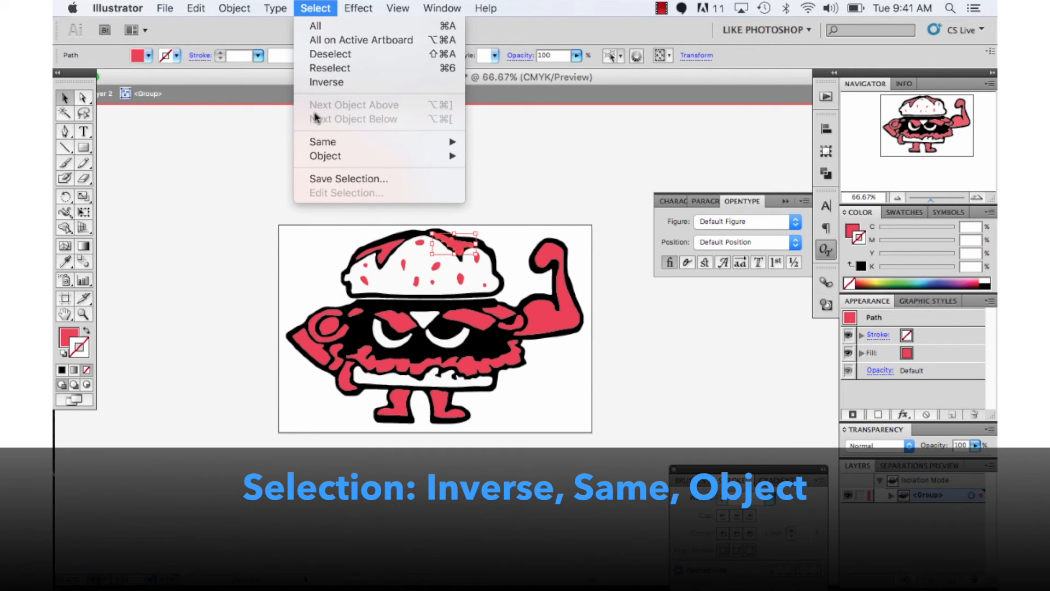
mouse_move(315, 158)
mouse_move(435, 141)
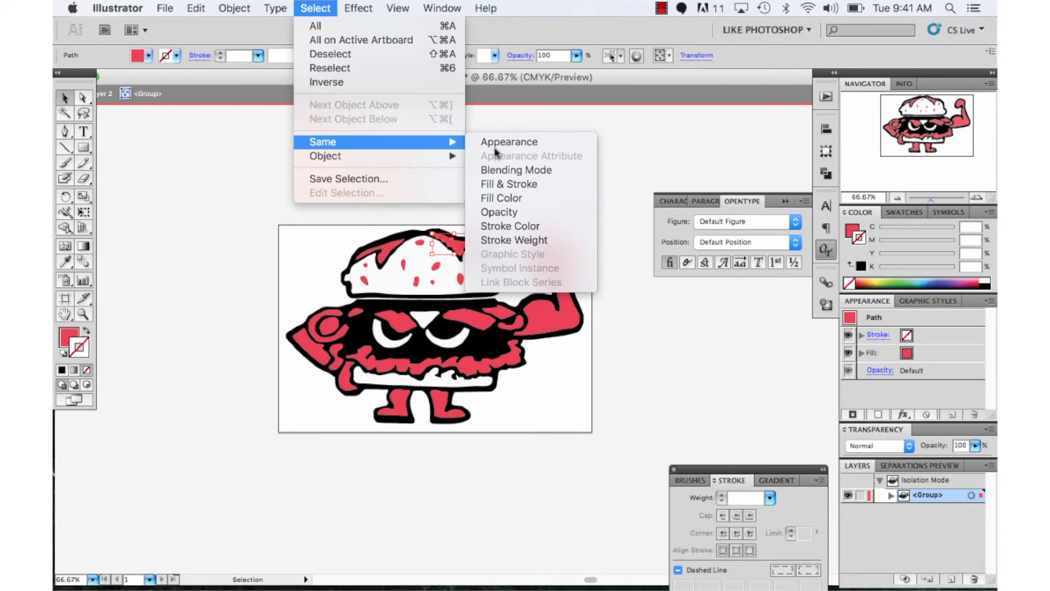
left_click(532, 204)
left_click(403, 441)
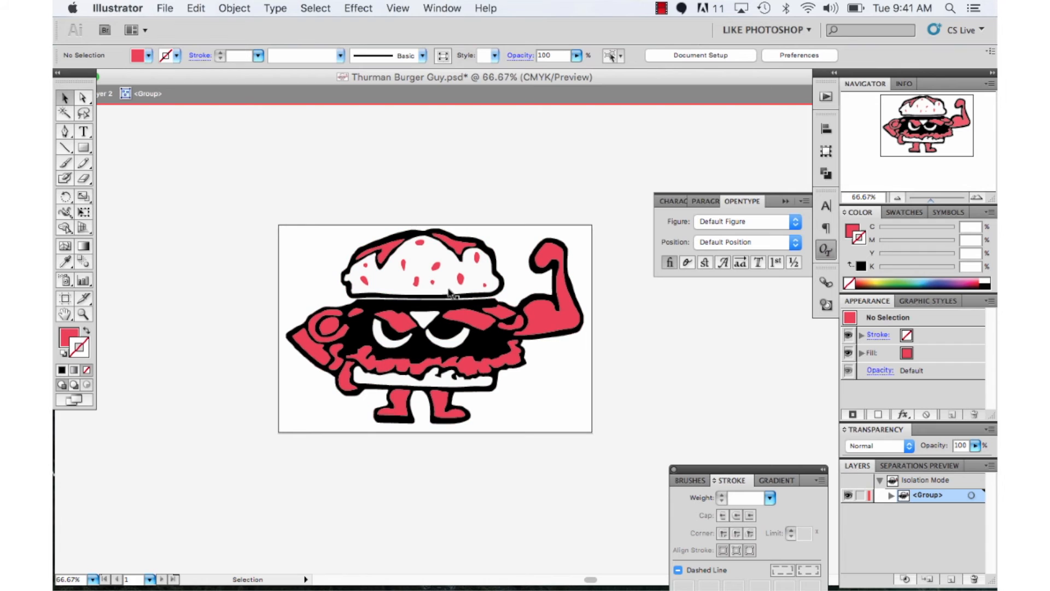
Review the commands for selecting by object type, applying effects and adjusting the view
left_click(306, 8)
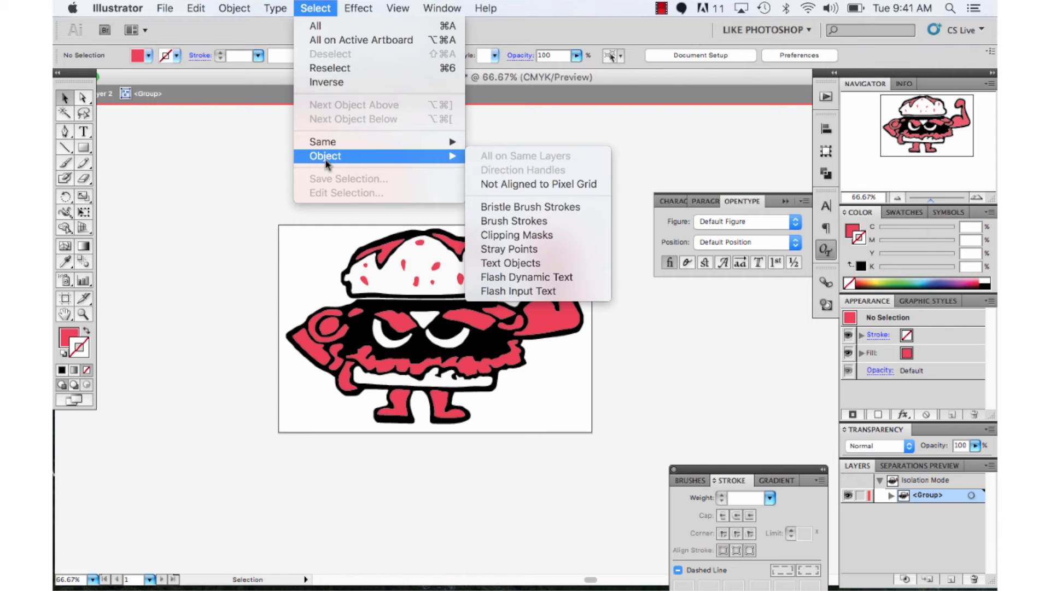
left_click(276, 163)
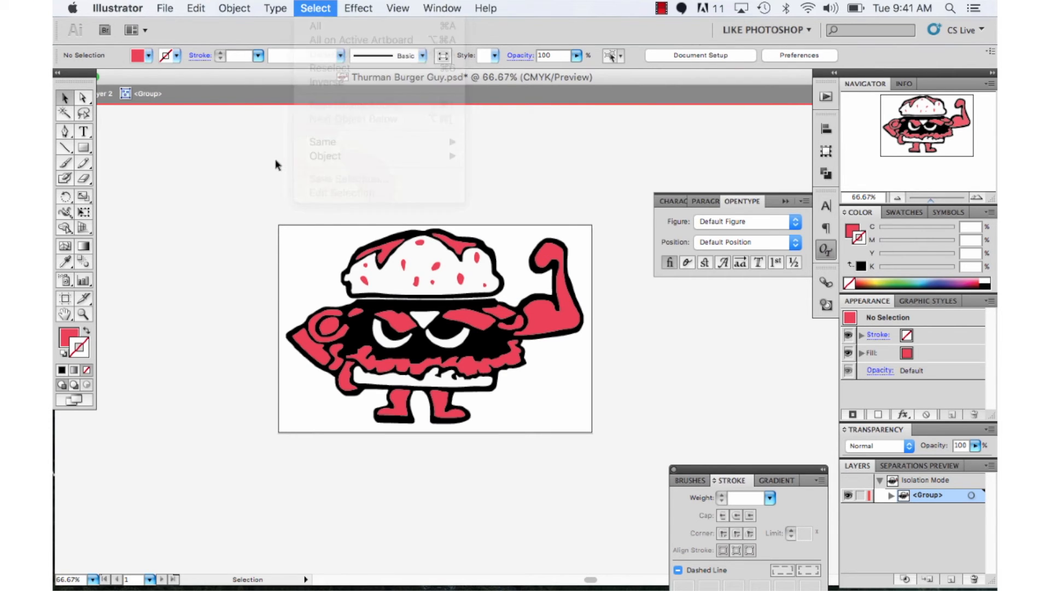
left_click(342, 7)
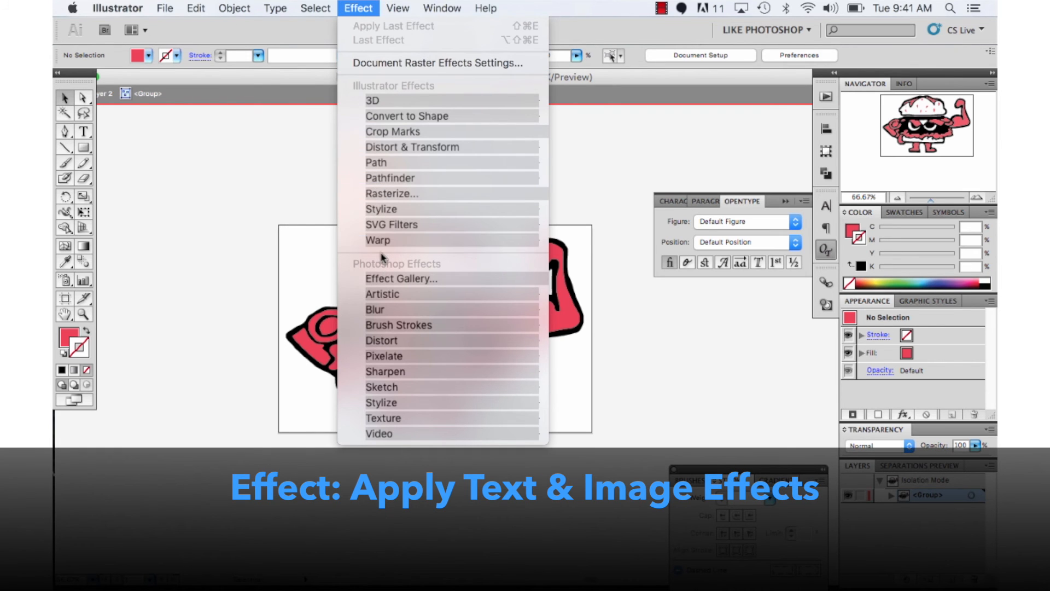
mouse_move(382, 245)
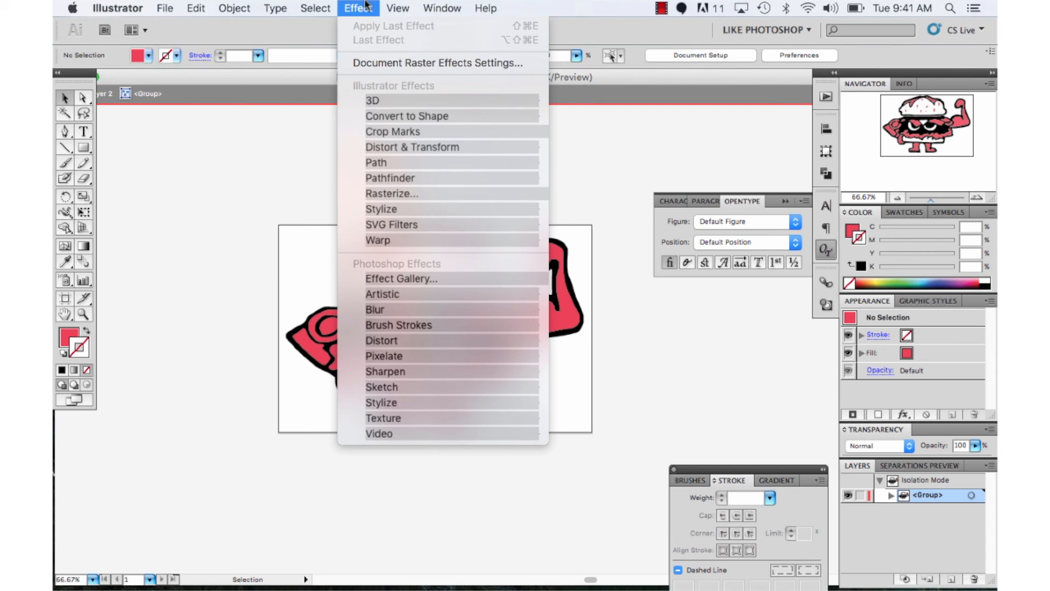
mouse_move(391, 6)
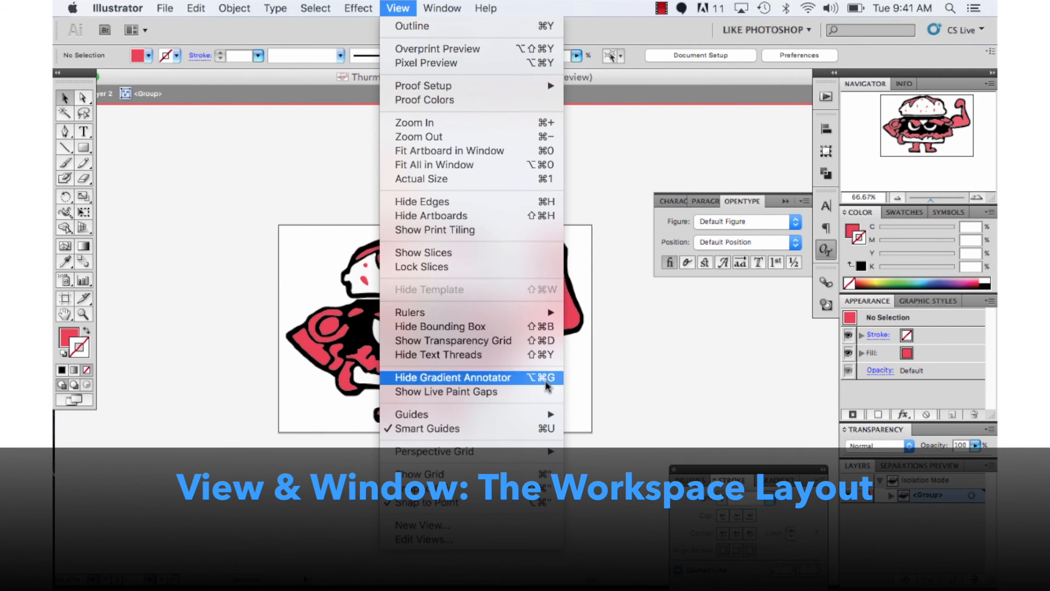
left_click(703, 412)
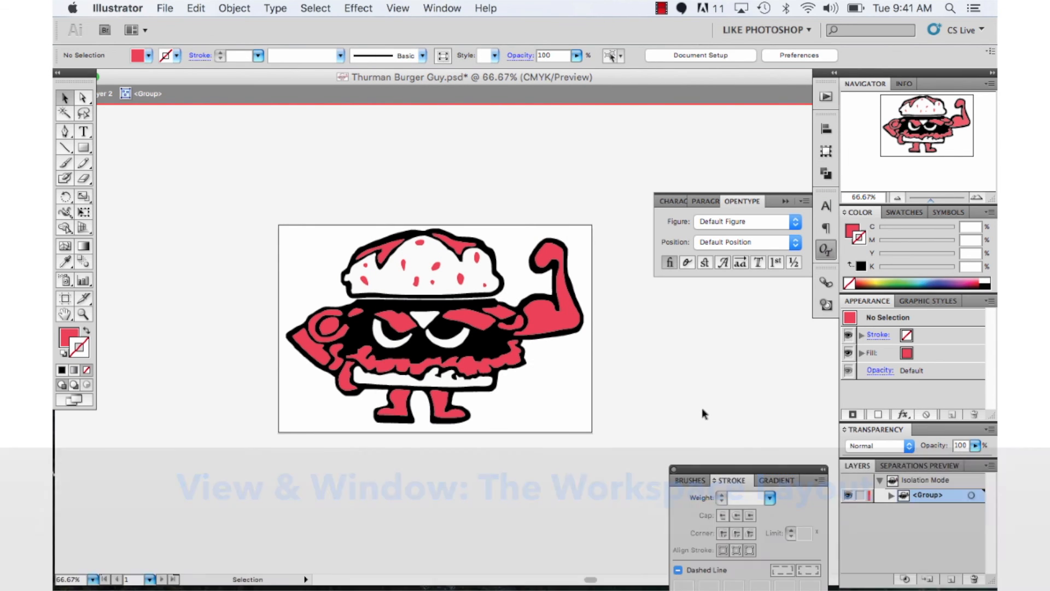